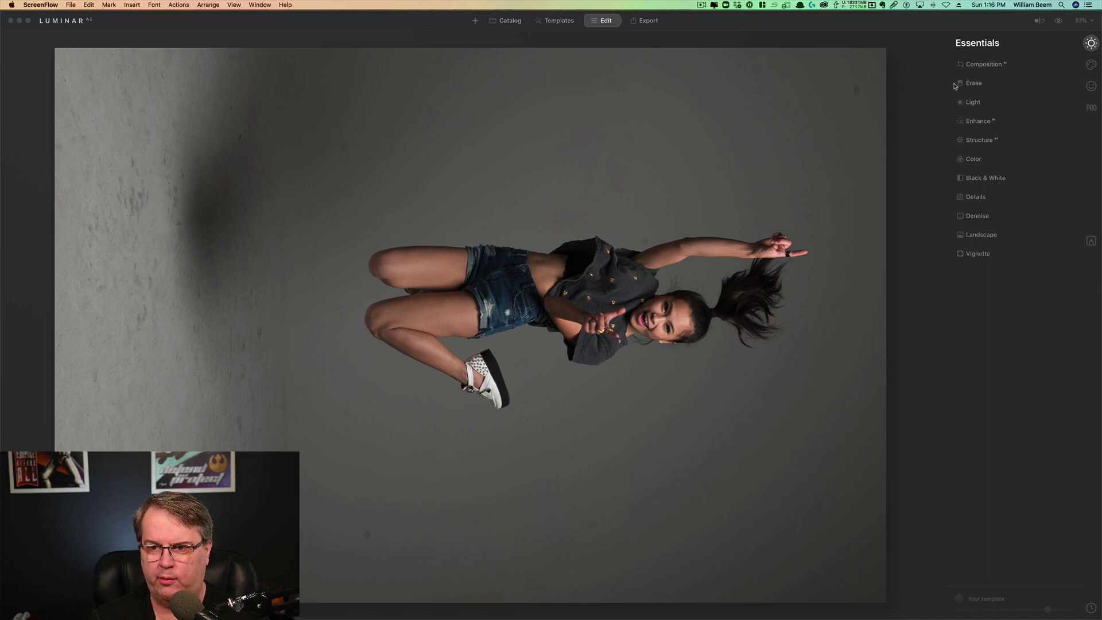
Rotate the jumping-girl photo upright into portrait orientation in the Composition tool
{"action": "left_click", "coordinate": [993, 65]}
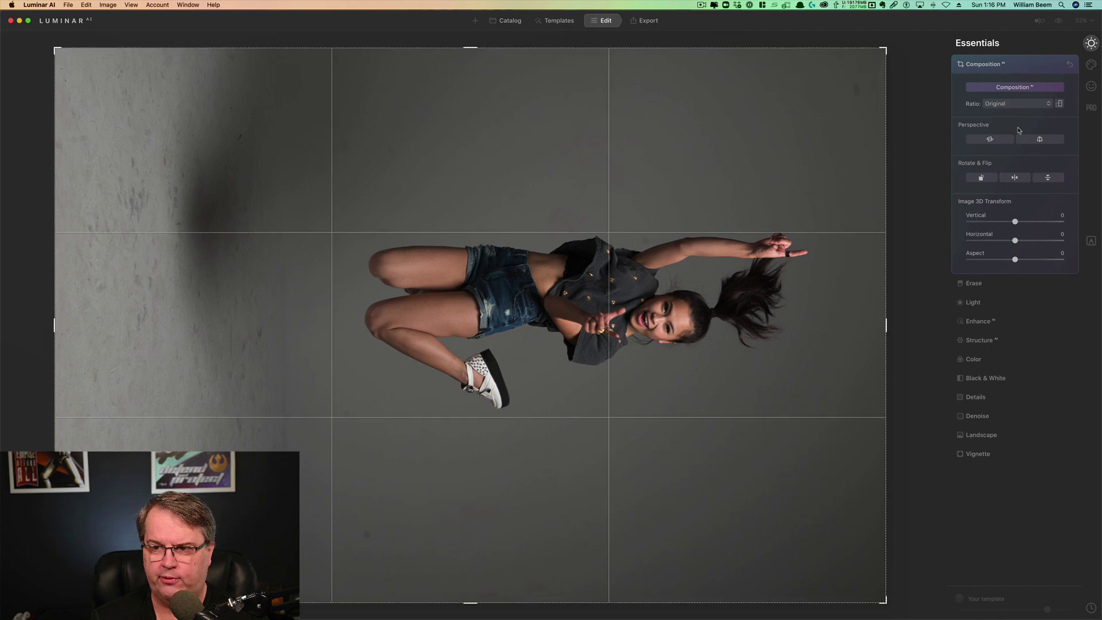
{"action": "left_click", "coordinate": [981, 179]}
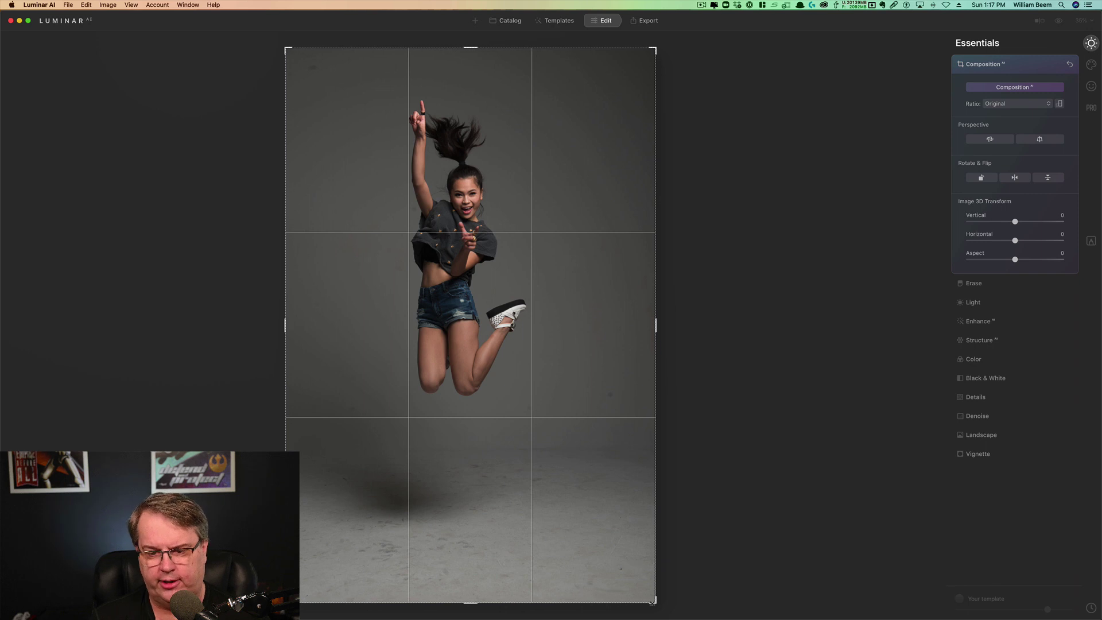
Tighten the crop from each corner around the jumping girl, reposition the photo, and apply it
{"action": "left_click_drag", "start_coordinate": [655, 600], "coordinate": [617, 562]}
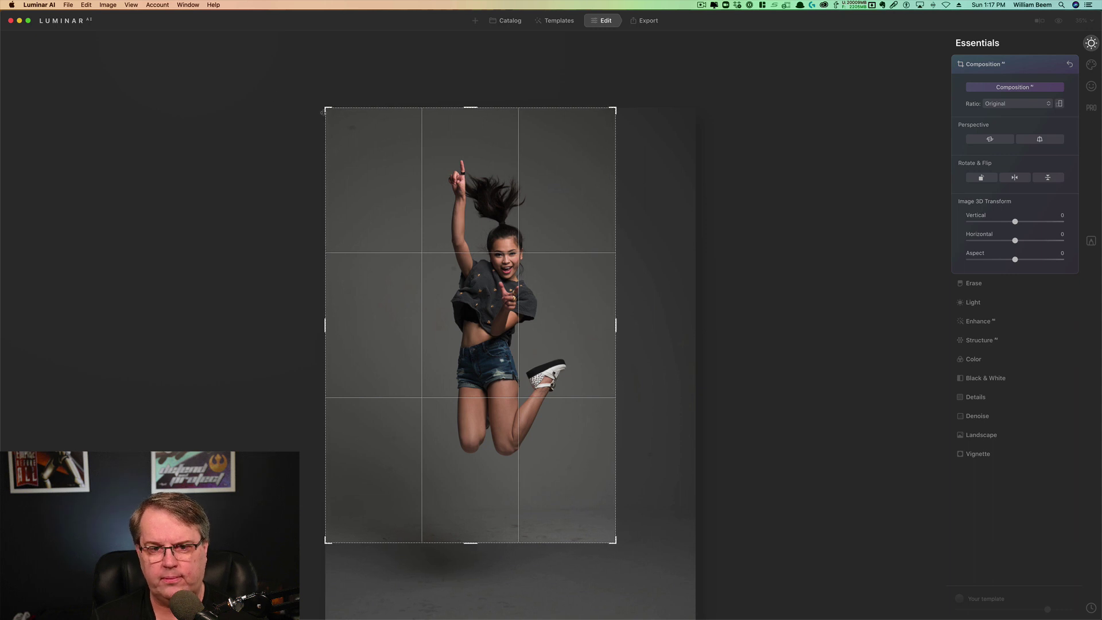
{"action": "left_click_drag", "start_coordinate": [325, 107], "coordinate": [339, 118]}
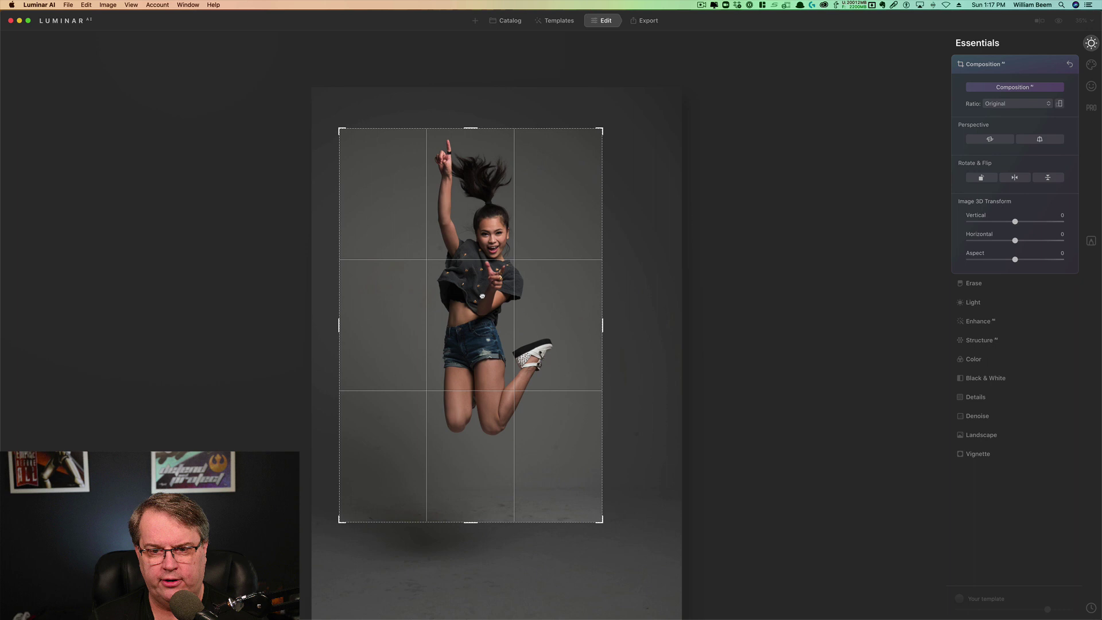
{"action": "left_click_drag", "start_coordinate": [481, 290], "coordinate": [496, 318]}
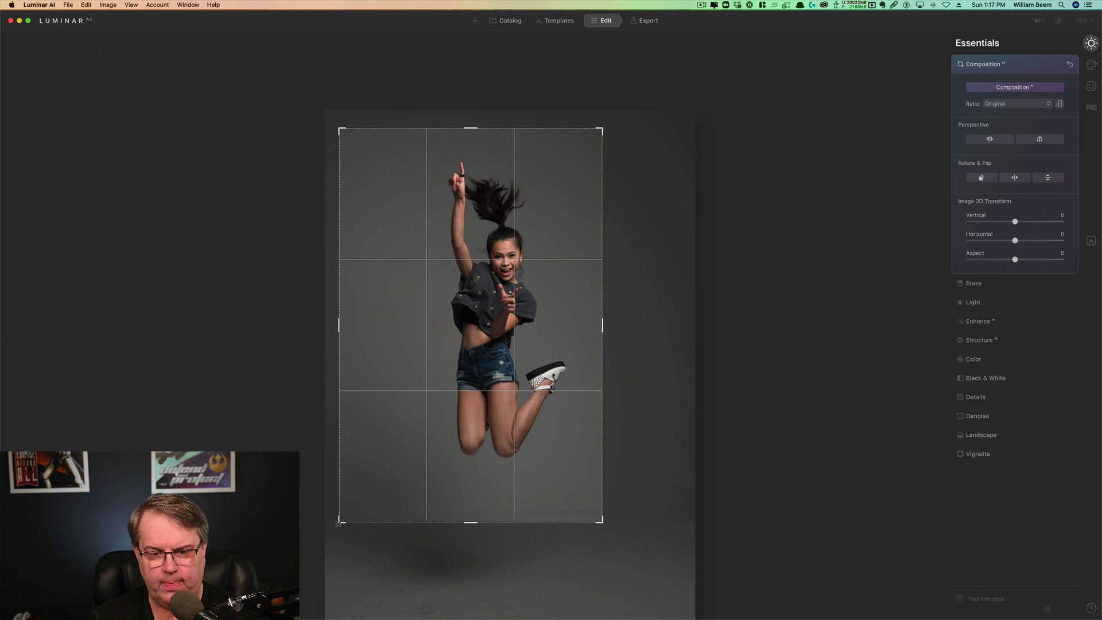
{"action": "left_click_drag", "start_coordinate": [338, 523], "coordinate": [323, 499]}
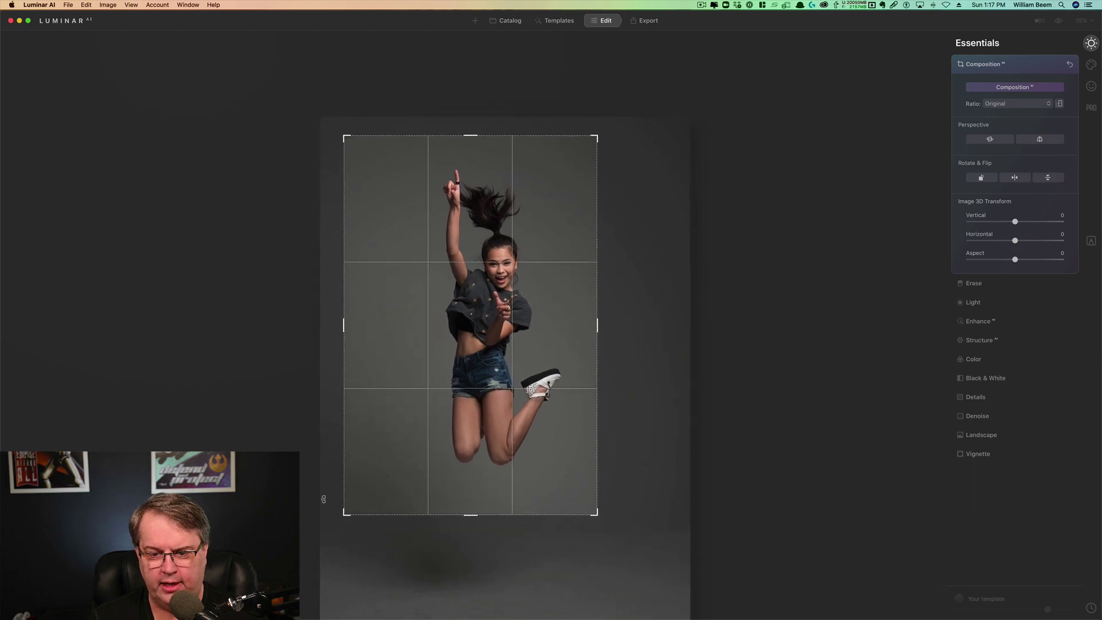
{"action": "left_click_drag", "start_coordinate": [499, 310], "coordinate": [504, 303]}
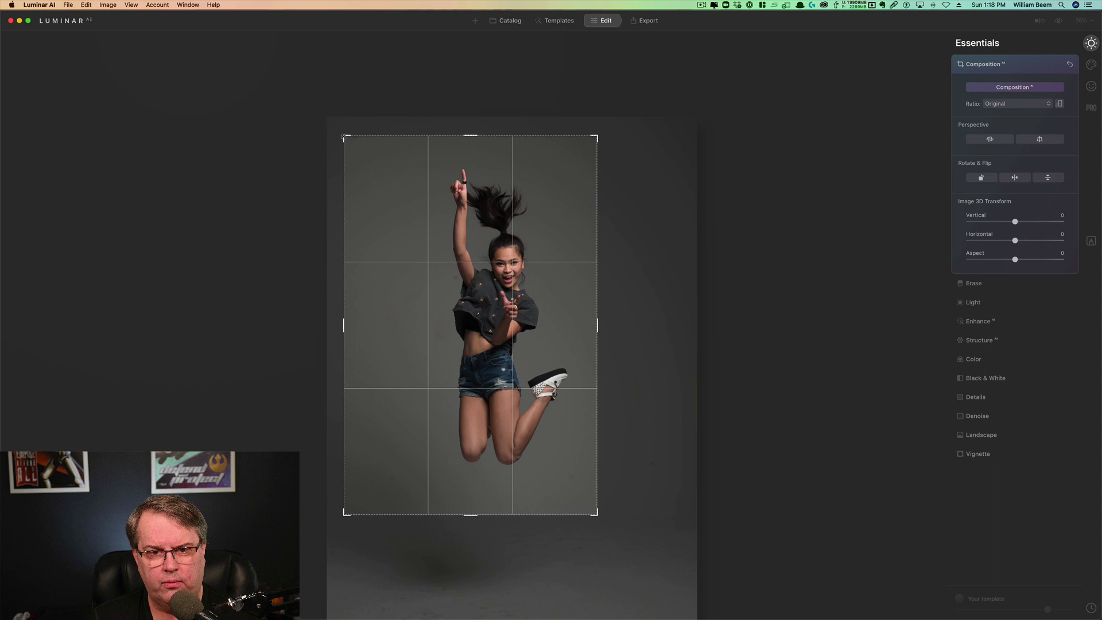
{"action": "left_click_drag", "start_coordinate": [343, 137], "coordinate": [354, 156]}
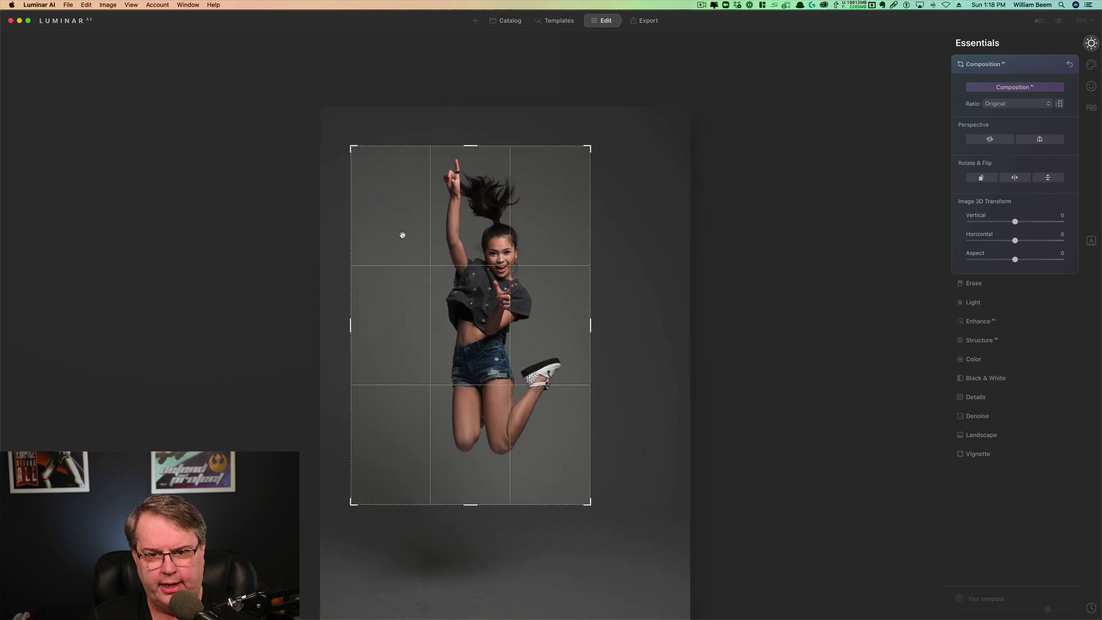
{"action": "left_click_drag", "start_coordinate": [402, 234], "coordinate": [408, 246]}
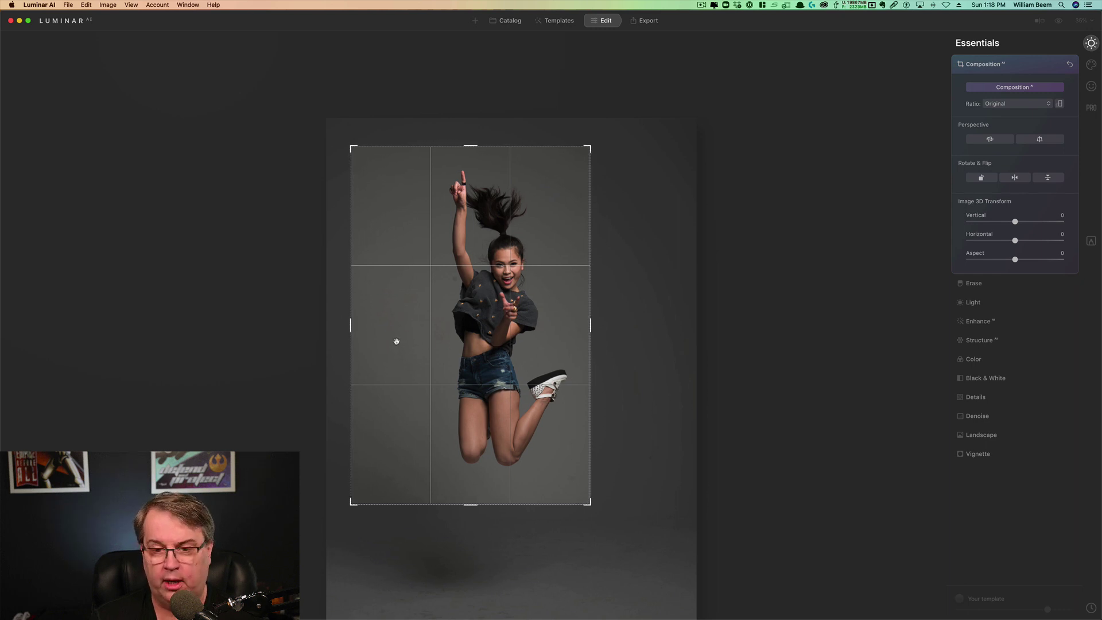
{"action": "key", "text": "Return"}
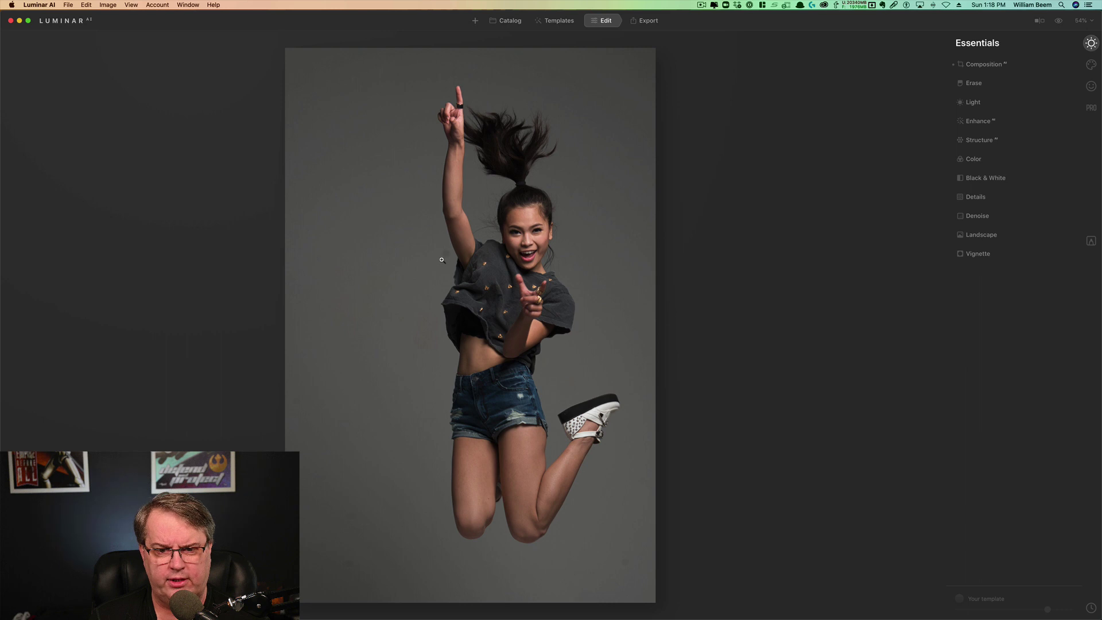
Zoom to 100% and bring the girl's upper body into view
{"action": "left_click", "coordinate": [1081, 20]}
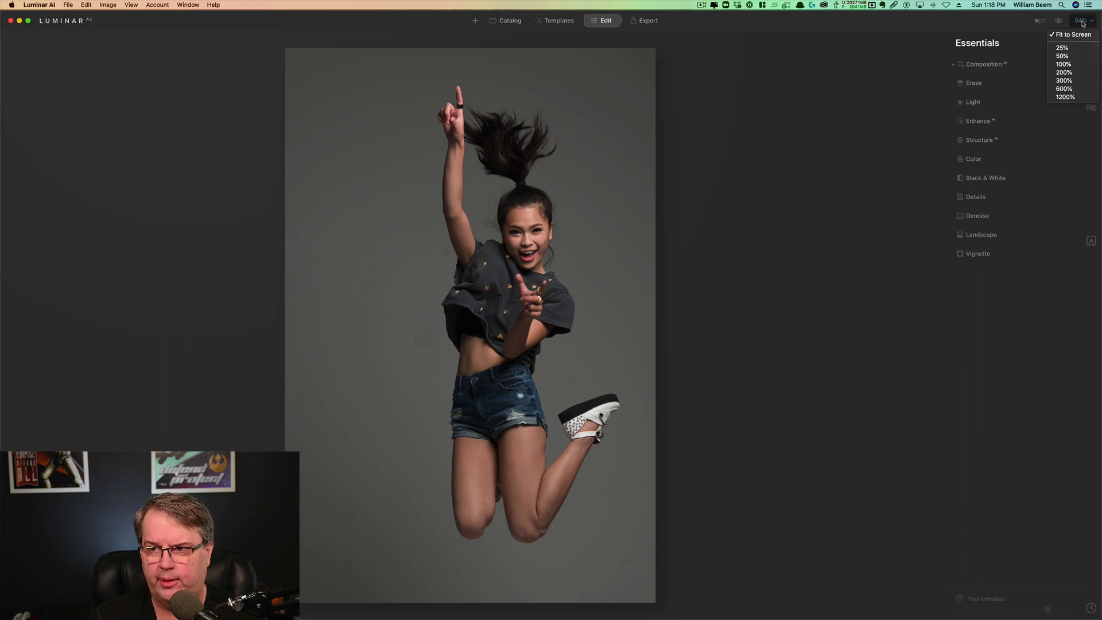
{"action": "left_click", "coordinate": [1068, 65]}
{"action": "left_click_drag", "start_coordinate": [423, 192], "coordinate": [463, 244]}
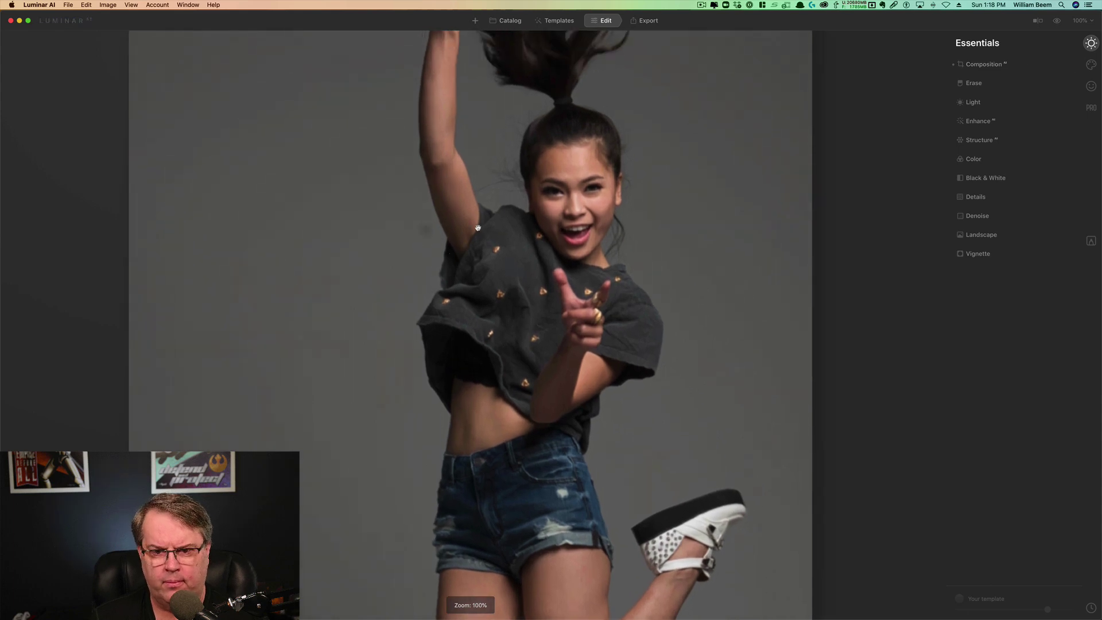
Set the Erase brush radius to 38 and mark three background specks for removal
{"action": "left_click", "coordinate": [973, 83]}
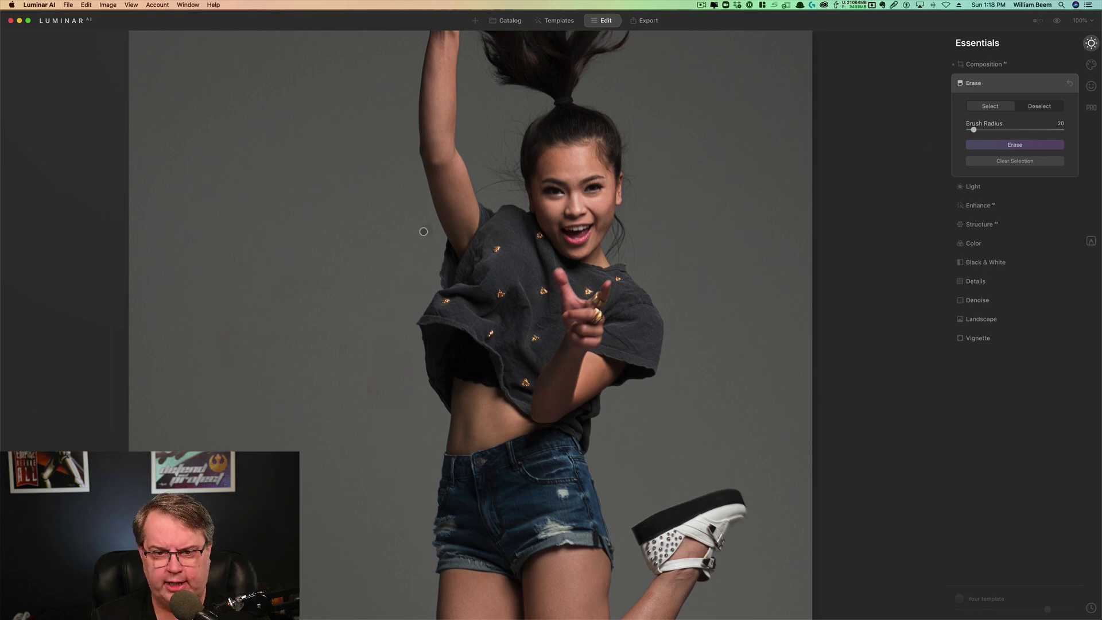
{"action": "left_click_drag", "start_coordinate": [974, 131], "coordinate": [982, 130]}
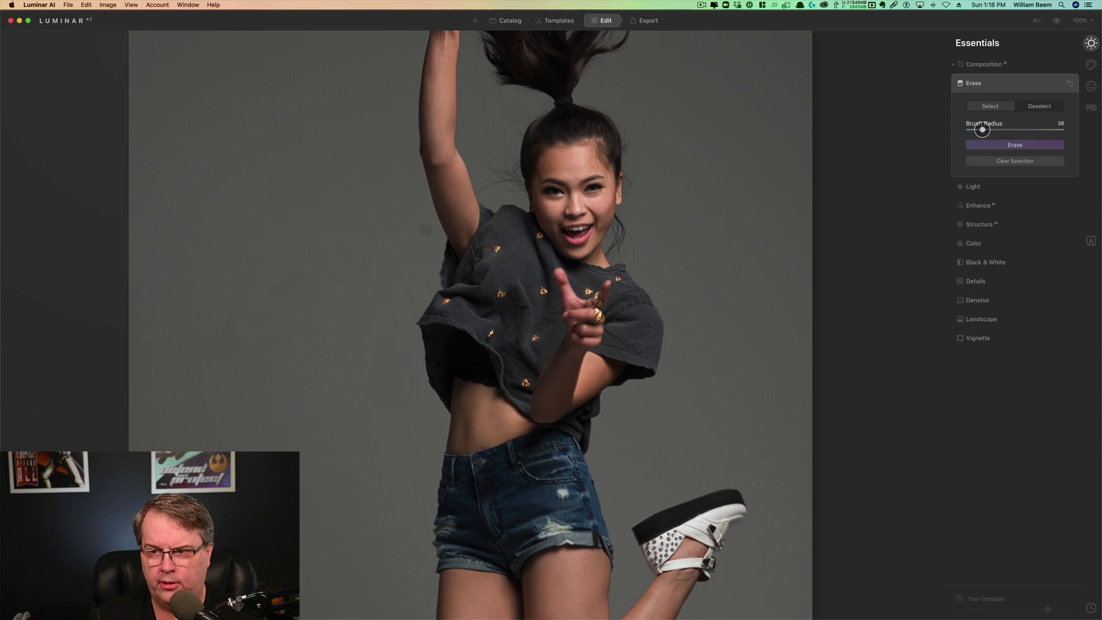
{"action": "left_click", "coordinate": [424, 230]}
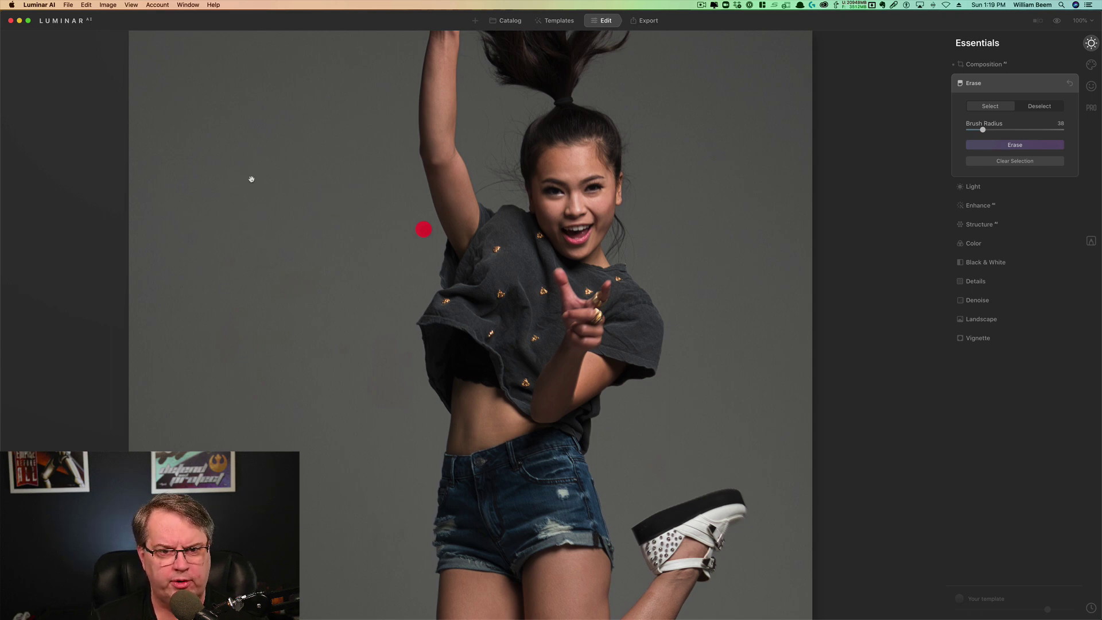
{"action": "left_click_drag", "start_coordinate": [251, 179], "coordinate": [297, 378]}
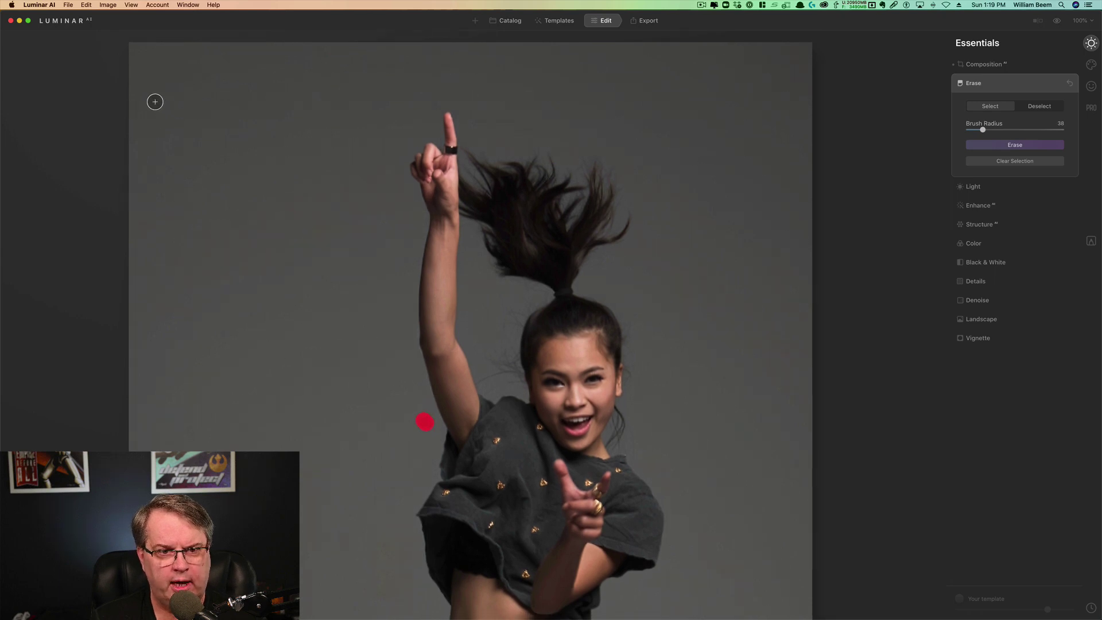
{"action": "left_click", "coordinate": [170, 84]}
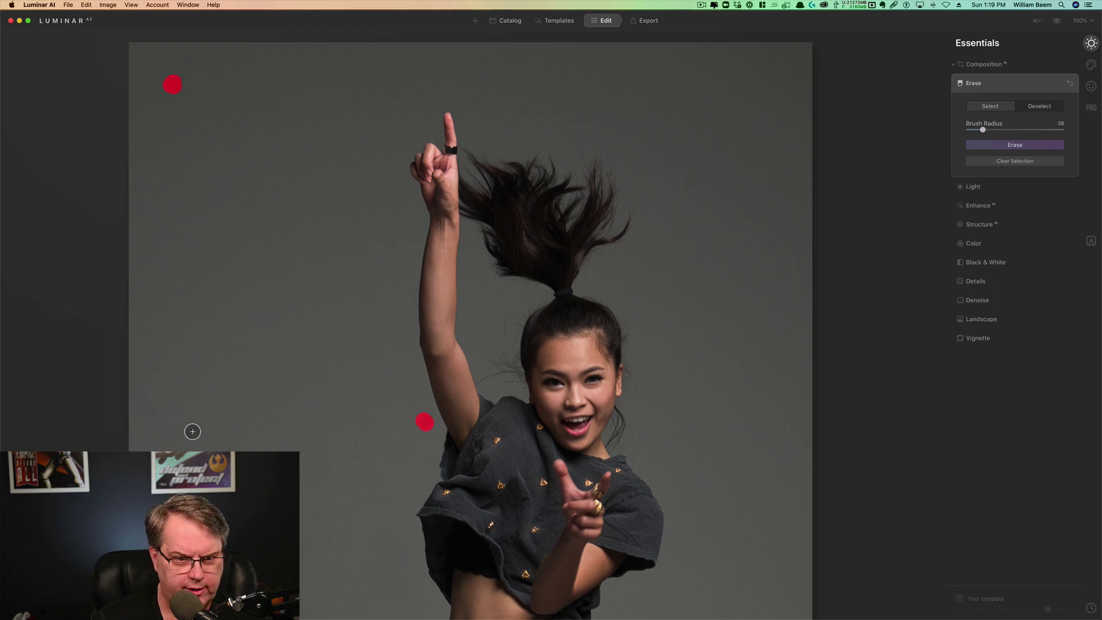
{"action": "left_click", "coordinate": [192, 431]}
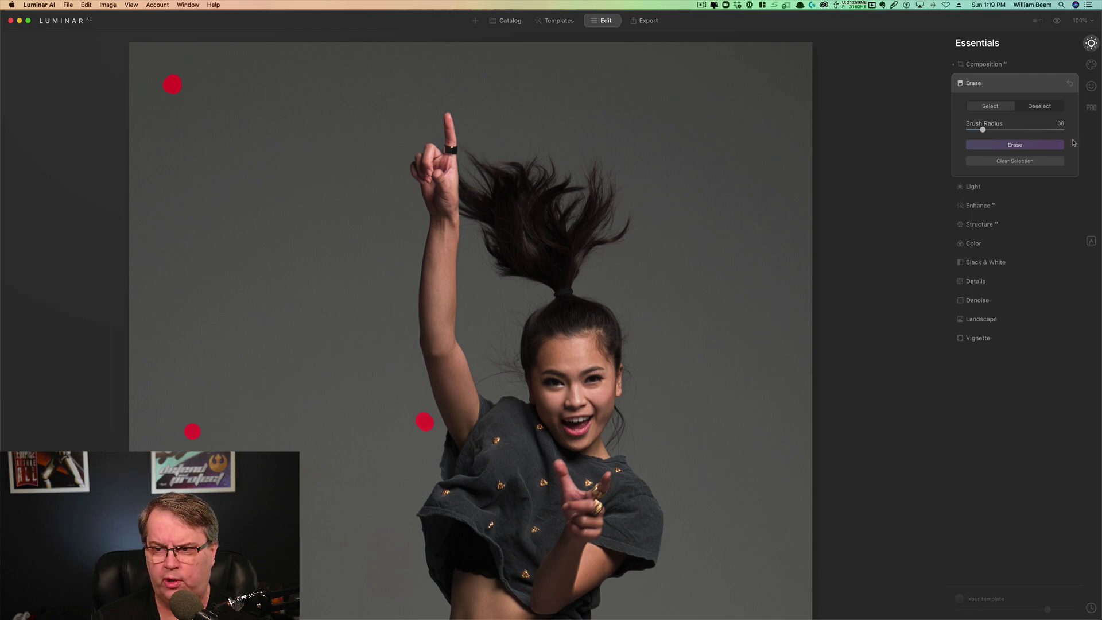
Remove the lower-left erase mark and repaint it on the background speck
{"action": "left_click", "coordinate": [1040, 107]}
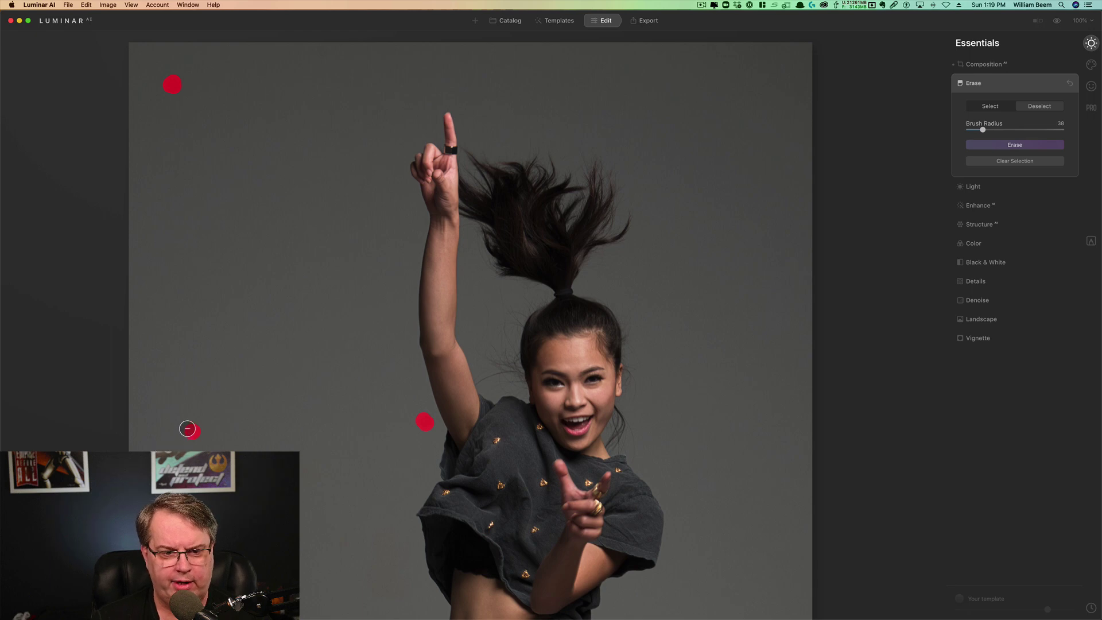
{"action": "left_click_drag", "start_coordinate": [191, 433], "coordinate": [182, 434]}
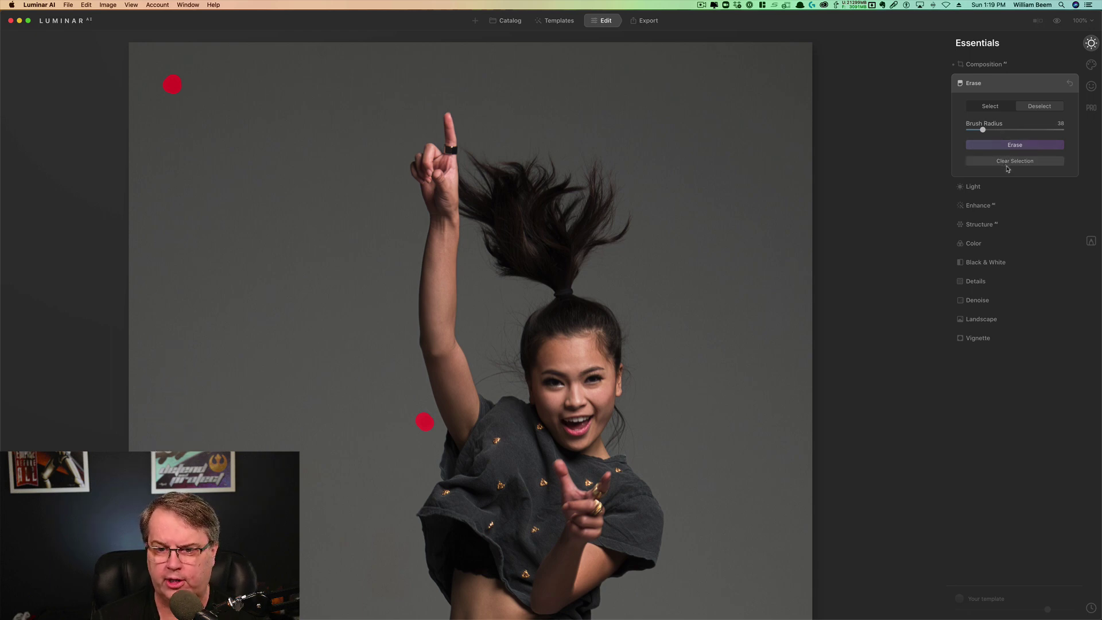
{"action": "left_click", "coordinate": [990, 107]}
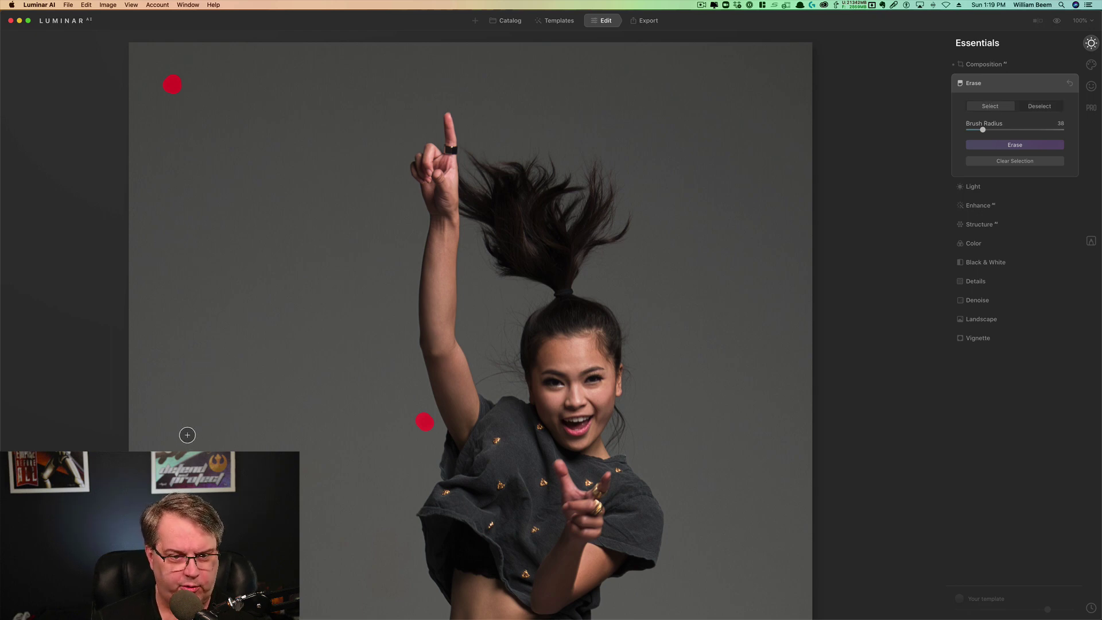
{"action": "left_click", "coordinate": [186, 431]}
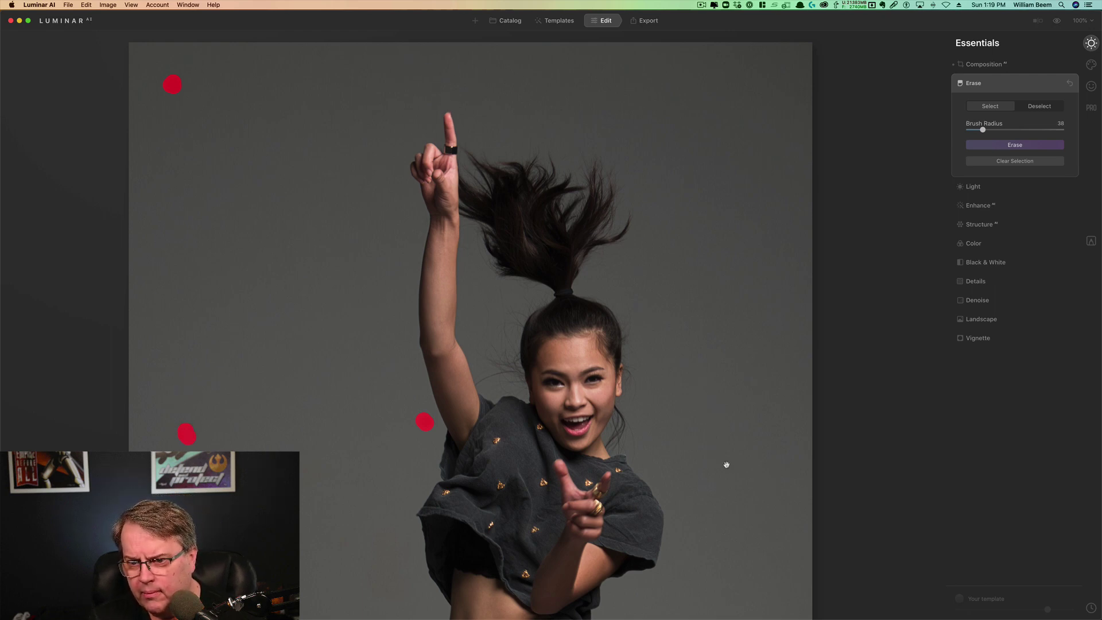
Mark another background speck low on the right, below the raised foot
{"action": "left_click_drag", "start_coordinate": [726, 463], "coordinate": [708, 268]}
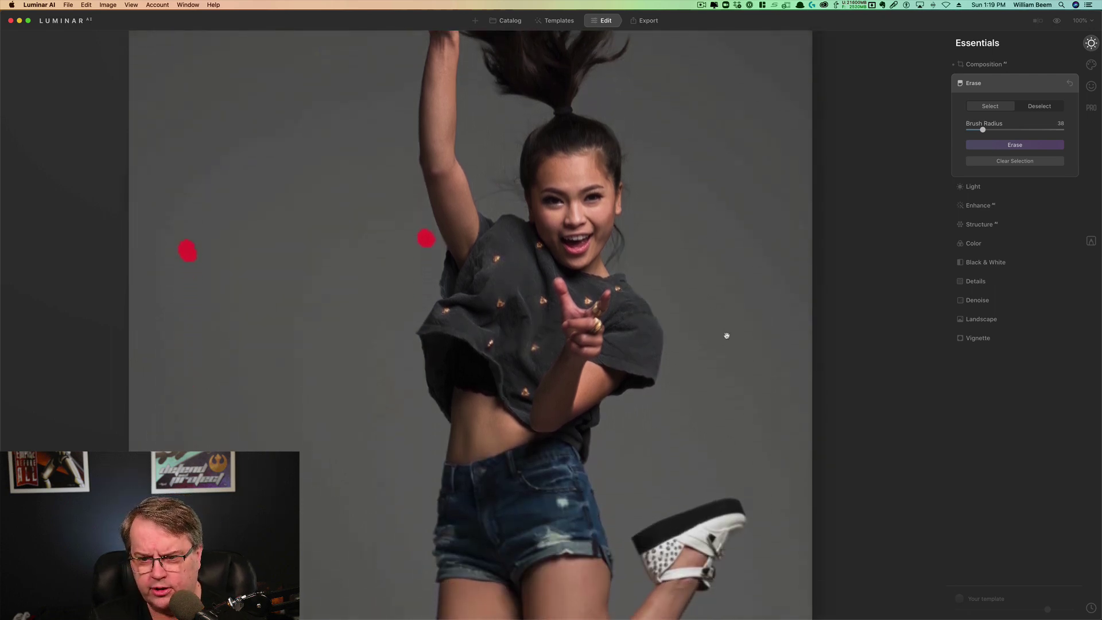
{"action": "left_click_drag", "start_coordinate": [733, 411], "coordinate": [723, 274]}
{"action": "left_click_drag", "start_coordinate": [754, 467], "coordinate": [667, 341]}
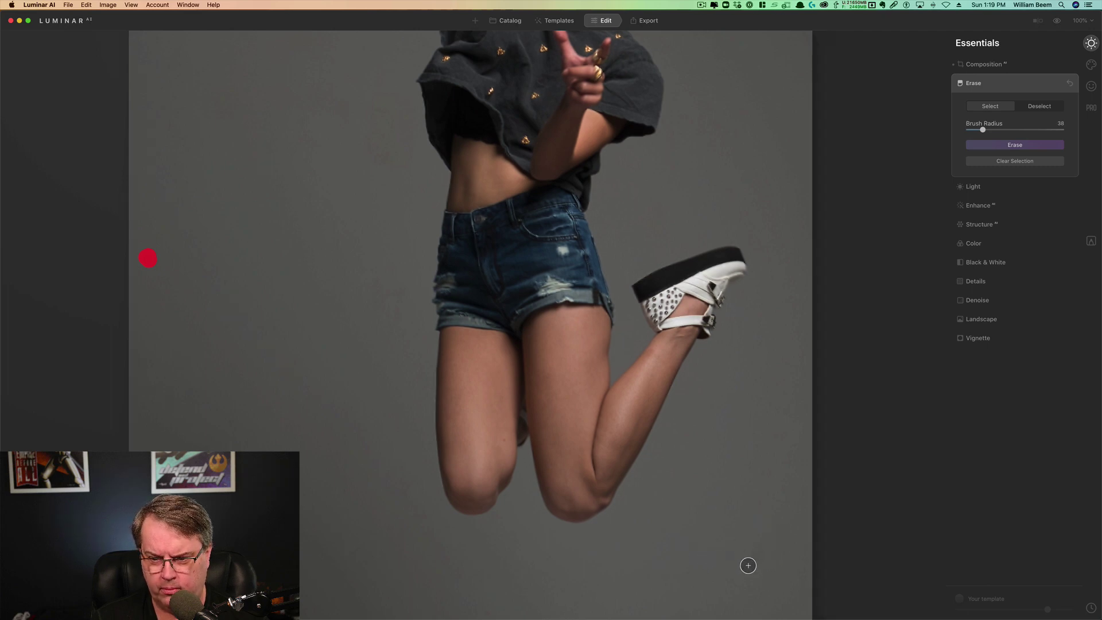
{"action": "left_click", "coordinate": [754, 556]}
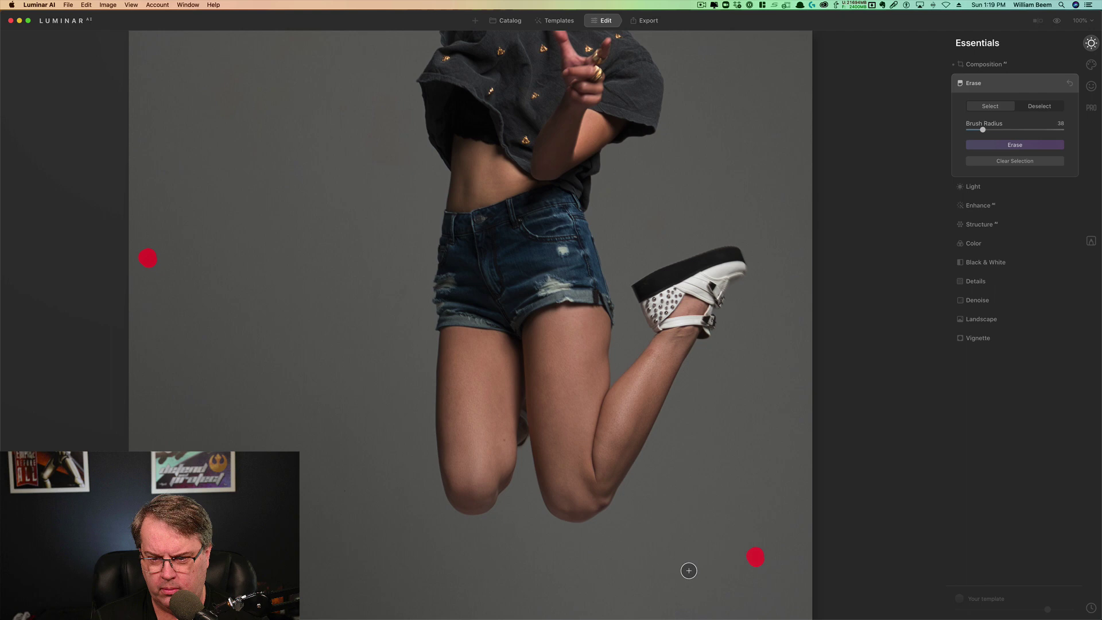
{"action": "scroll", "coordinate": [689, 570], "scroll_direction": "down", "scroll_amount": 2}
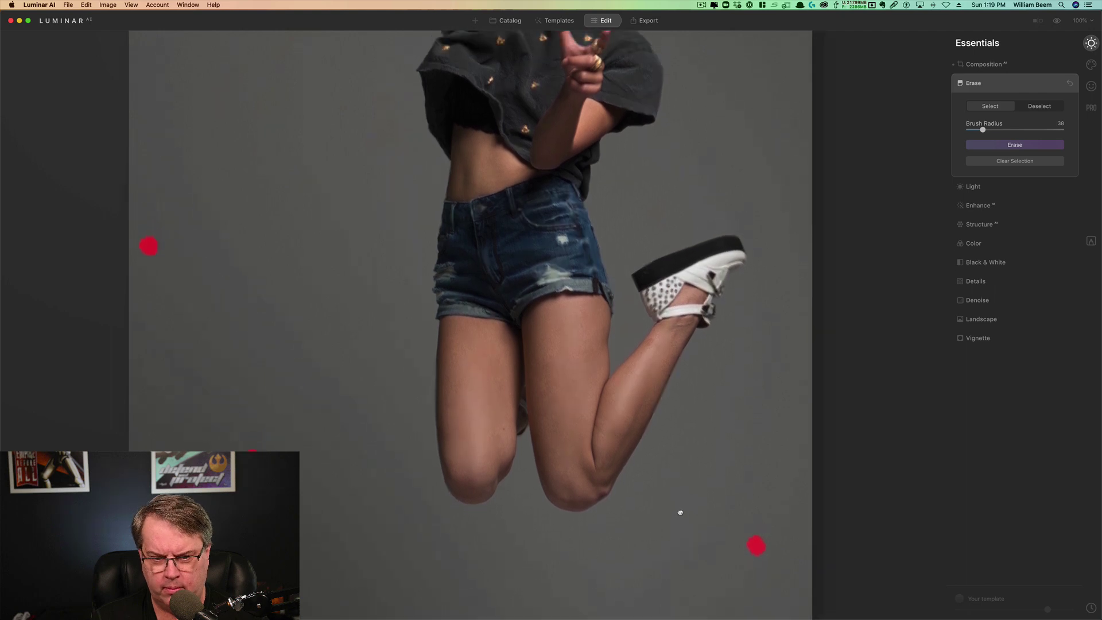
{"action": "scroll", "coordinate": [680, 512], "scroll_direction": "up", "scroll_amount": 10}
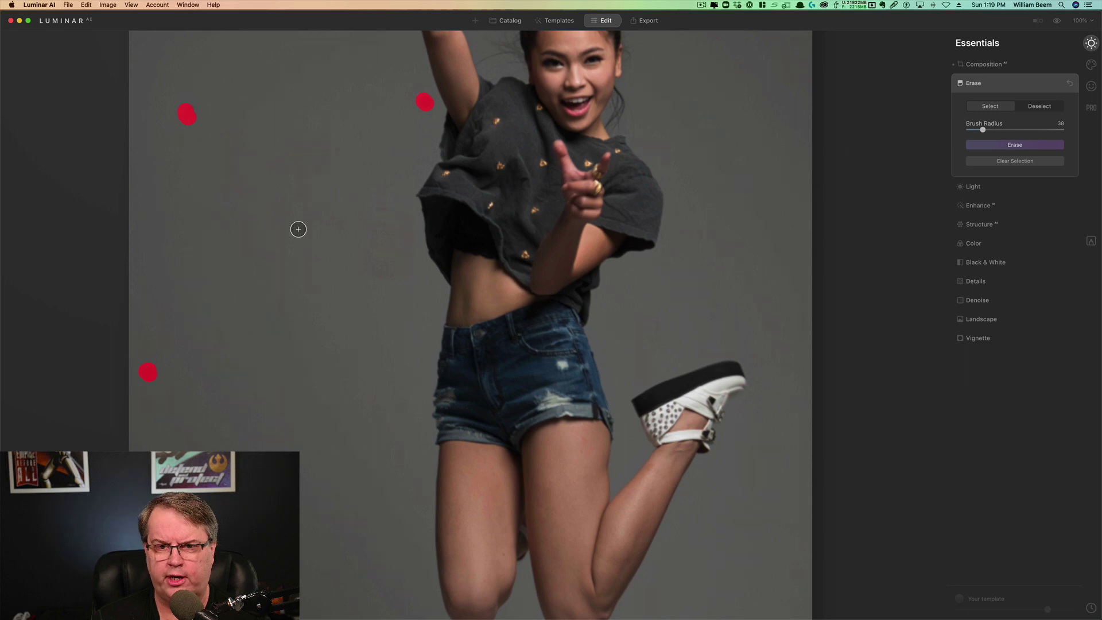
Erase the five marked specks, fit the photo to screen, and collapse the Erase tool
{"action": "left_click", "coordinate": [1015, 145]}
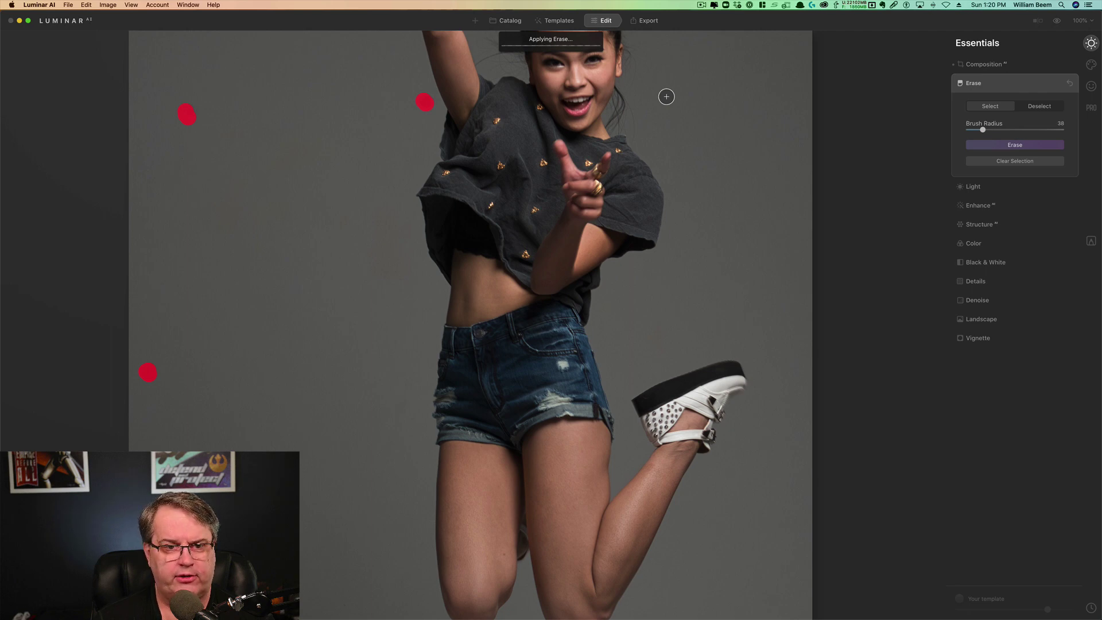
{"action": "left_click", "coordinate": [1080, 20]}
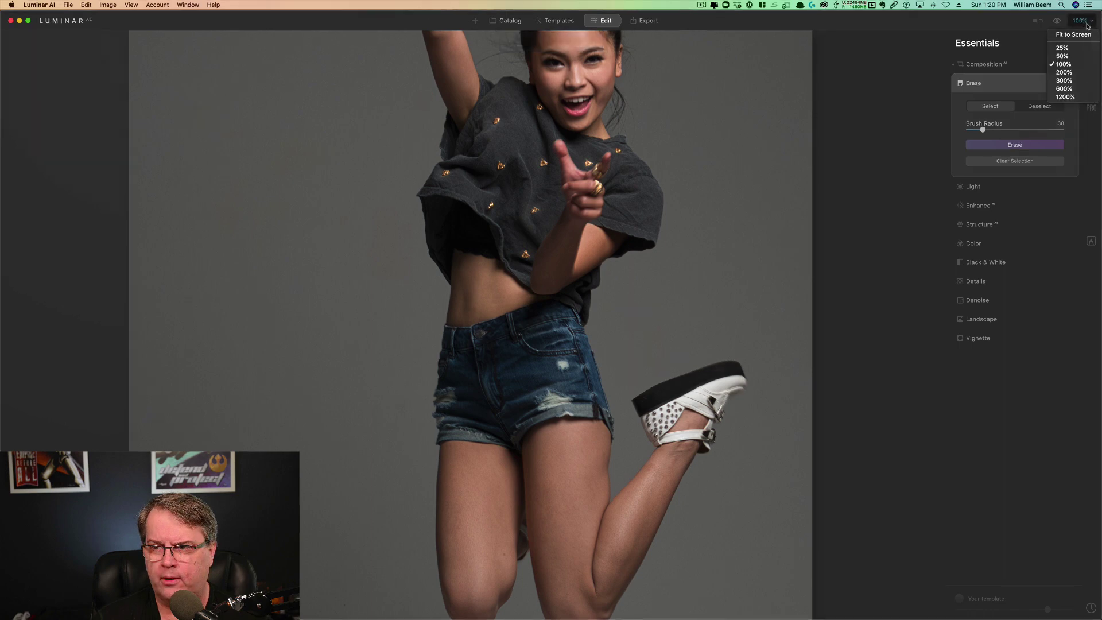
{"action": "left_click", "coordinate": [1074, 34]}
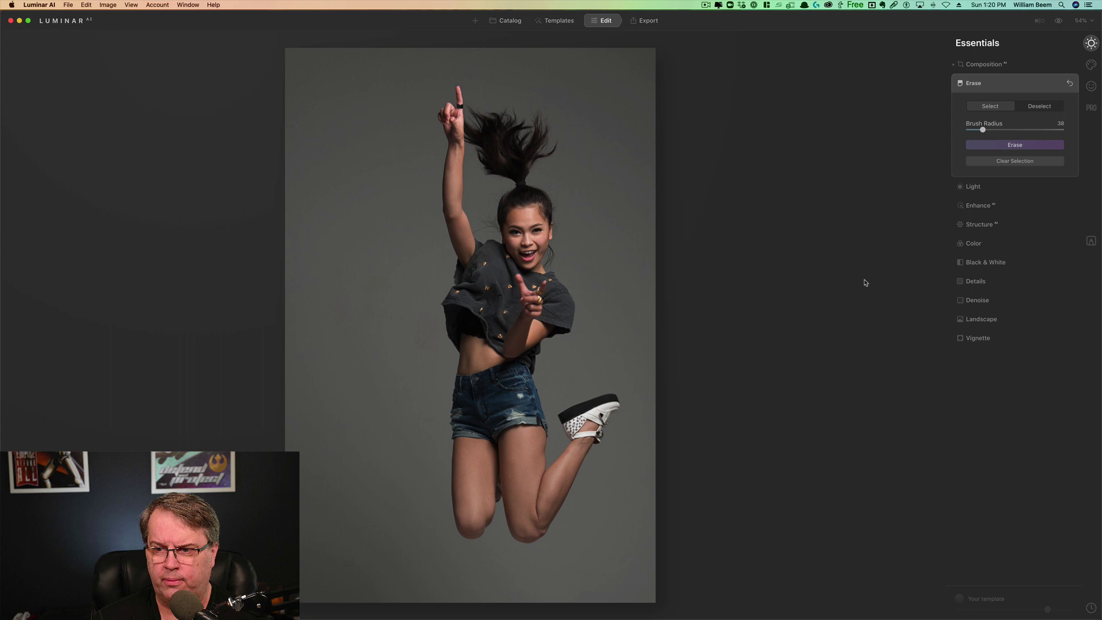
{"action": "left_click", "coordinate": [979, 247]}
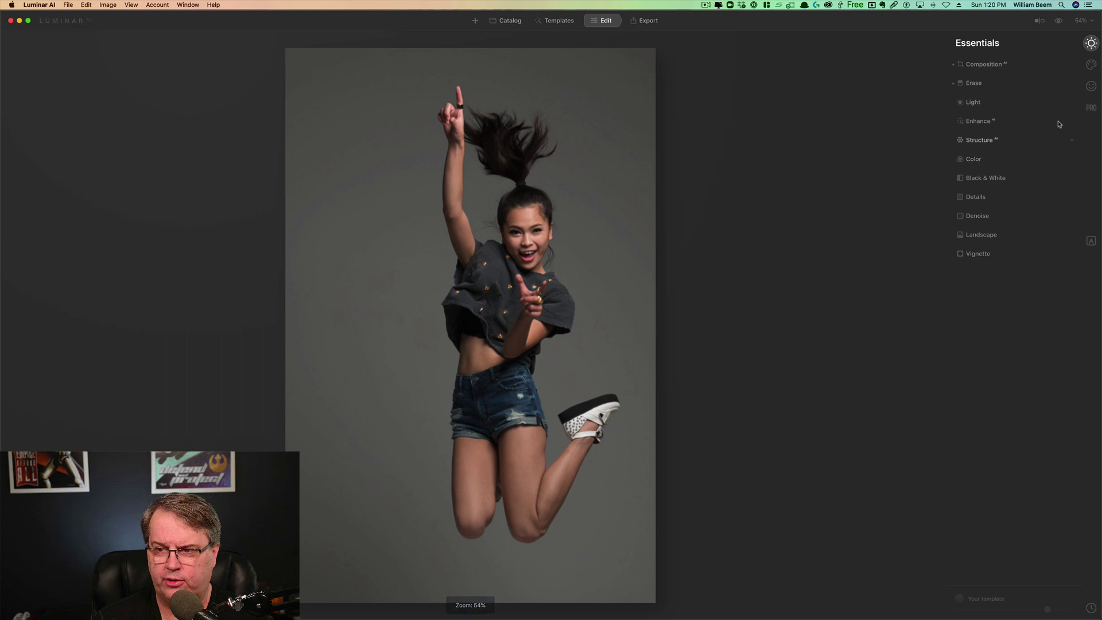
Set Color Harmony Brilliance to 16, compare it on and off, and target Shadows in Color Balance
{"action": "left_click", "coordinate": [1092, 109]}
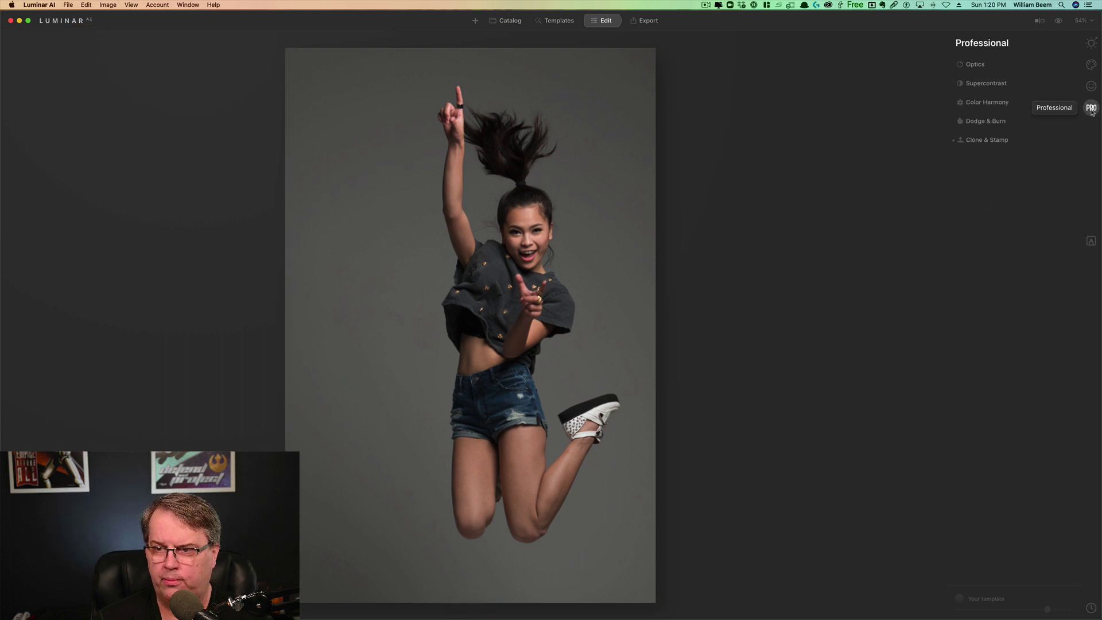
{"action": "left_click", "coordinate": [999, 105]}
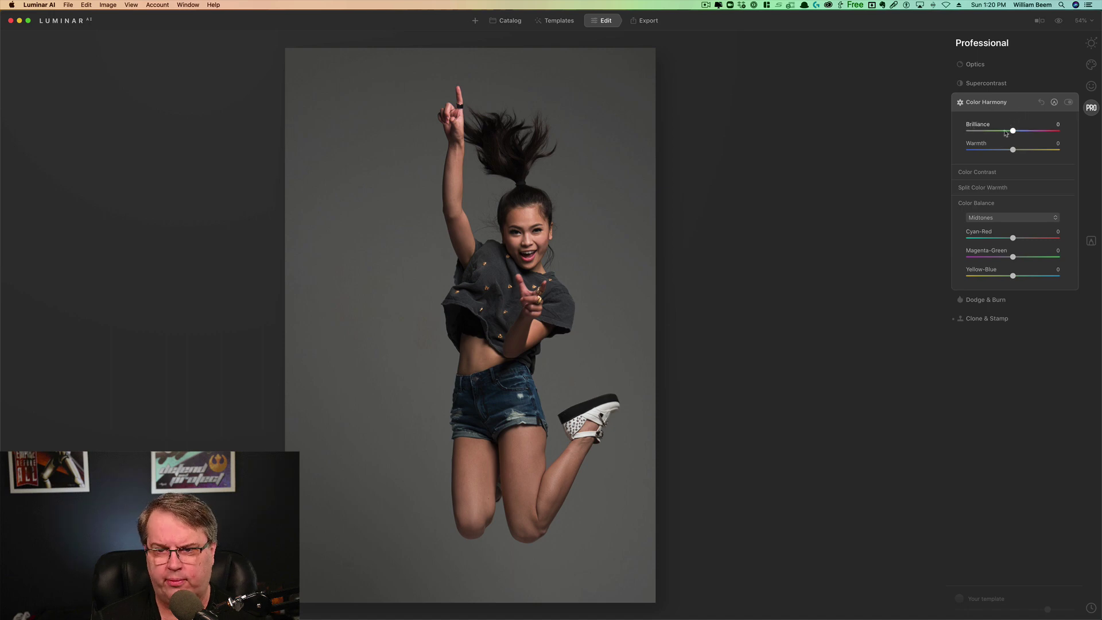
{"action": "left_click", "coordinate": [1021, 132]}
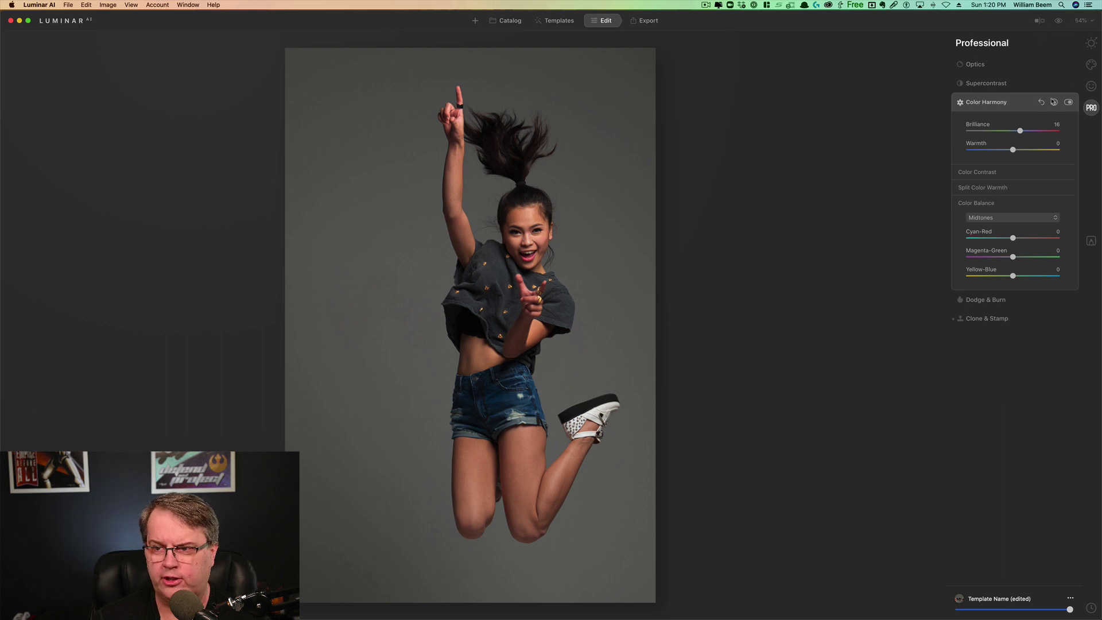
{"action": "left_click", "coordinate": [1069, 103]}
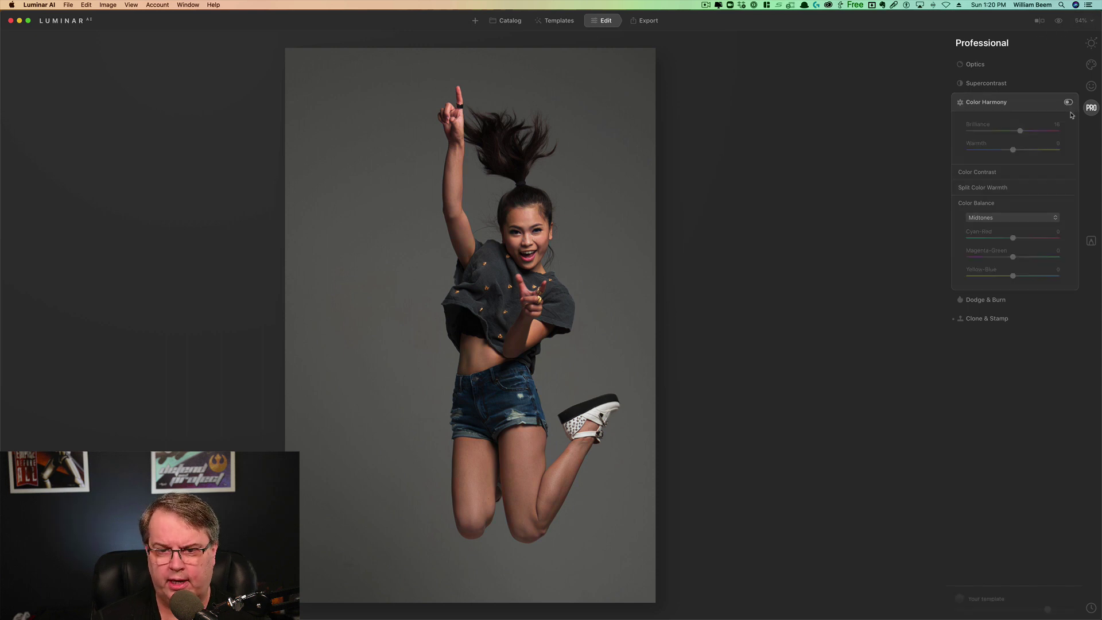
{"action": "left_click", "coordinate": [1068, 103]}
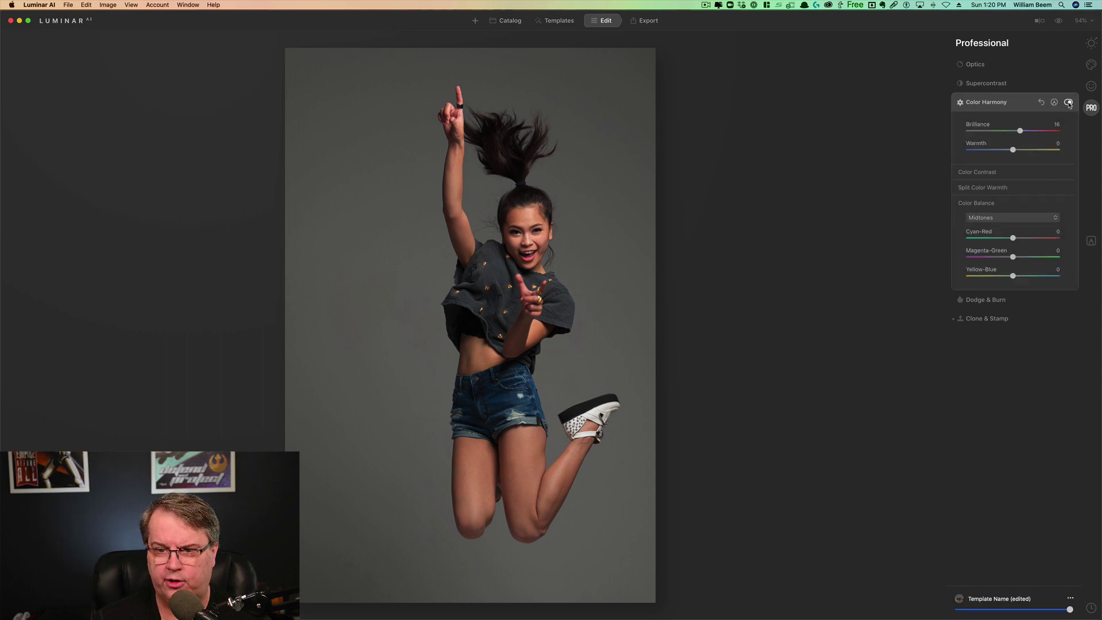
{"action": "left_click", "coordinate": [981, 219]}
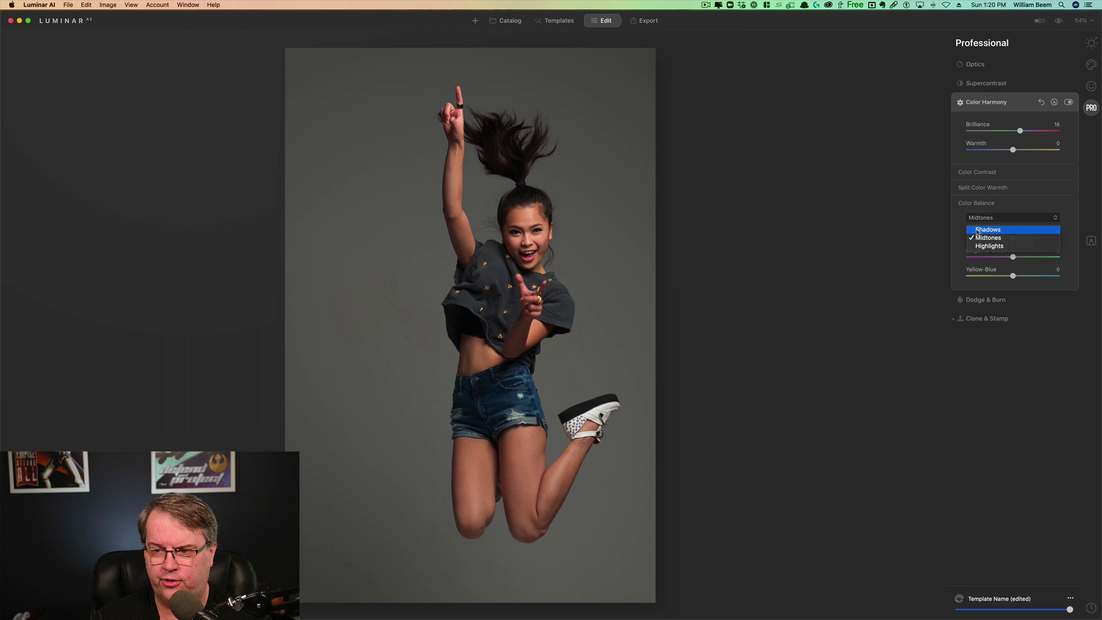
{"action": "left_click", "coordinate": [977, 230]}
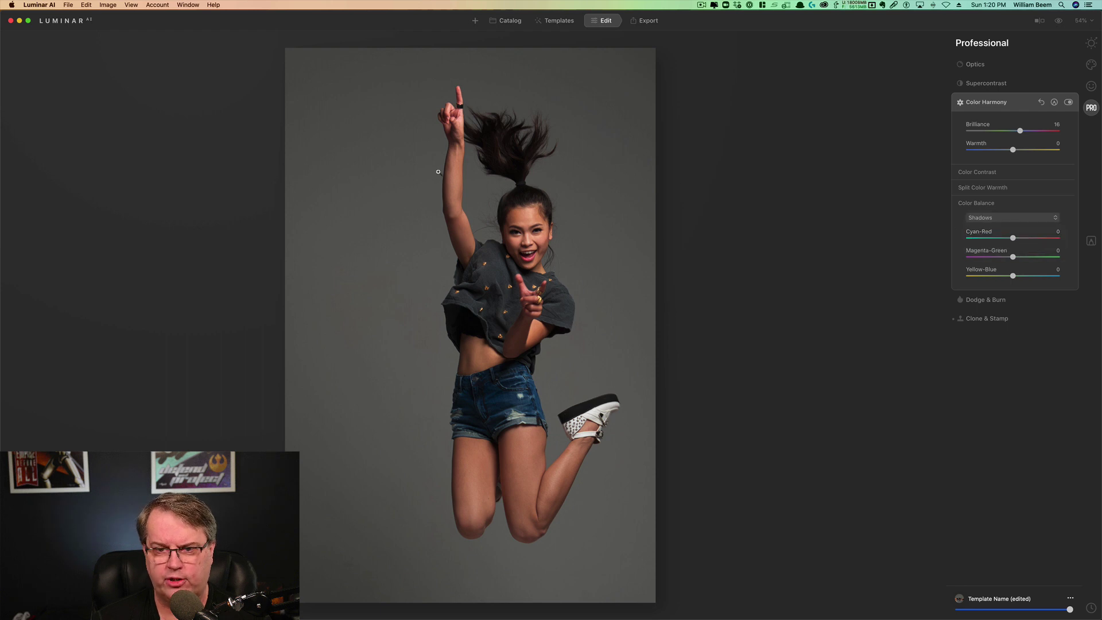
Set the shadows' balance to Cyan-Red -18 and Yellow-Blue 16, with Magenta-Green at 0
{"action": "left_click_drag", "start_coordinate": [1013, 276], "coordinate": [1020, 277]}
{"action": "left_click_drag", "start_coordinate": [1013, 237], "coordinate": [1005, 239]}
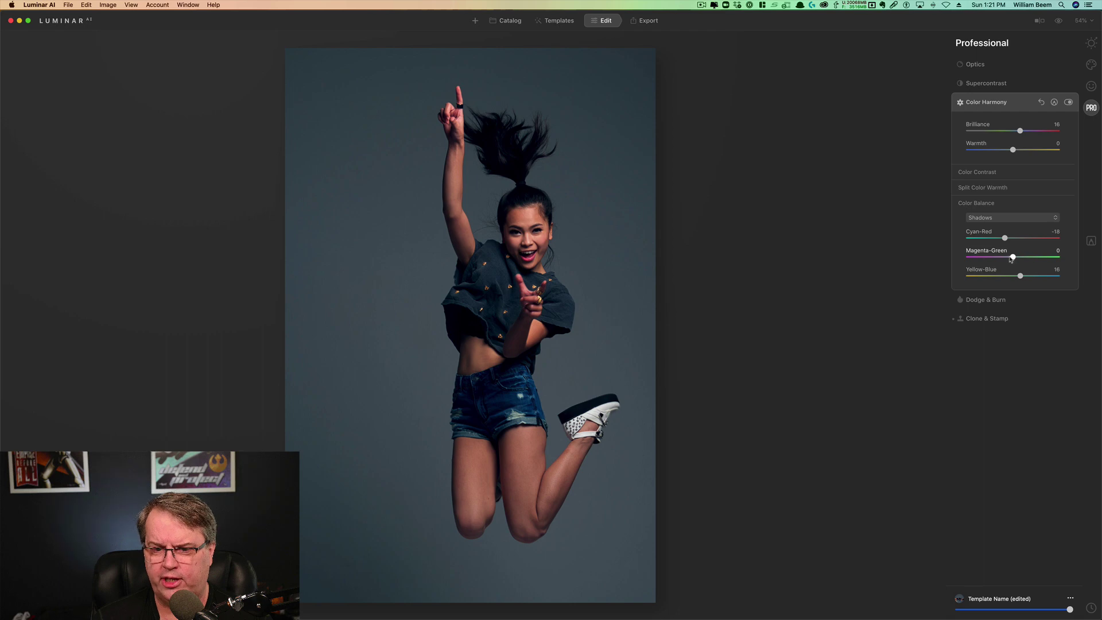
{"action": "left_click_drag", "start_coordinate": [1009, 259], "coordinate": [1017, 259]}
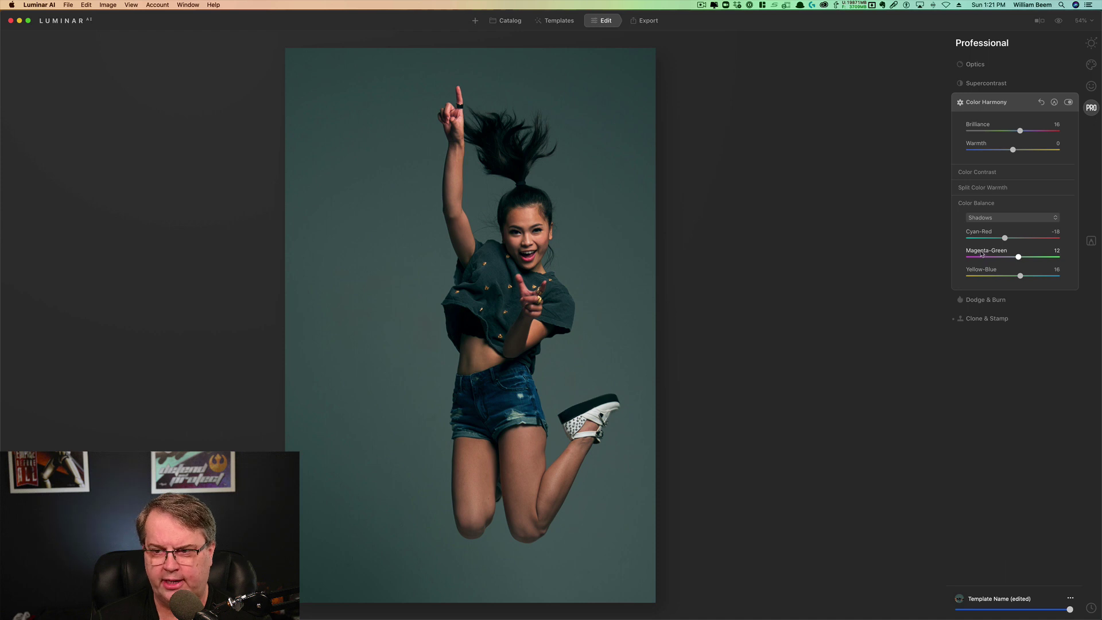
{"action": "double_click", "coordinate": [983, 254]}
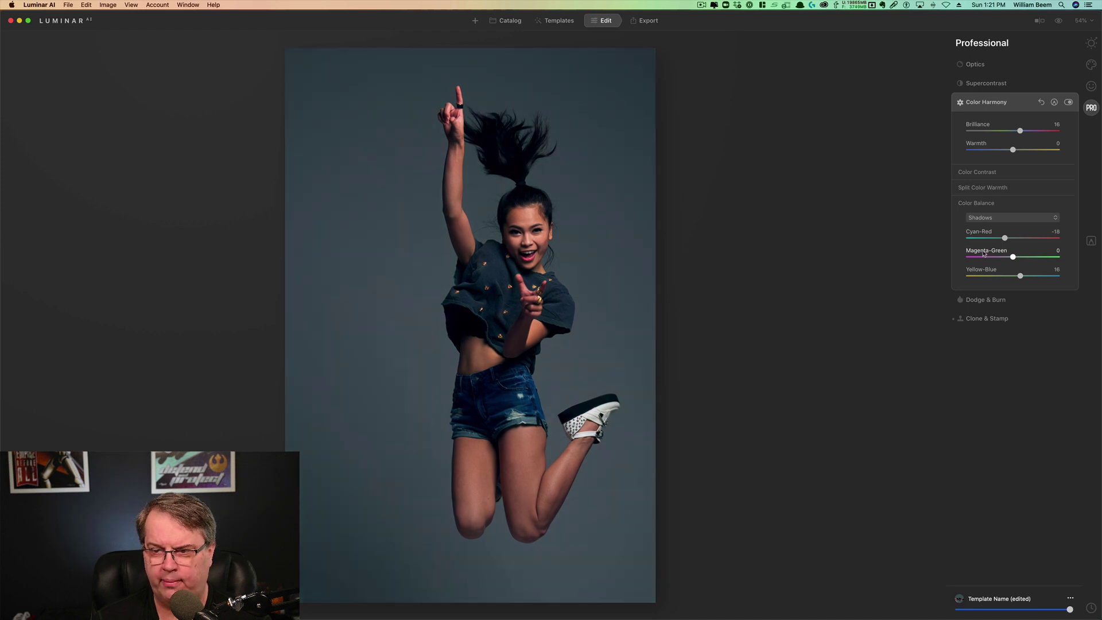
Set the highlights' Yellow-Blue to -12, leaving Cyan-Red at 0
{"action": "left_click", "coordinate": [981, 219]}
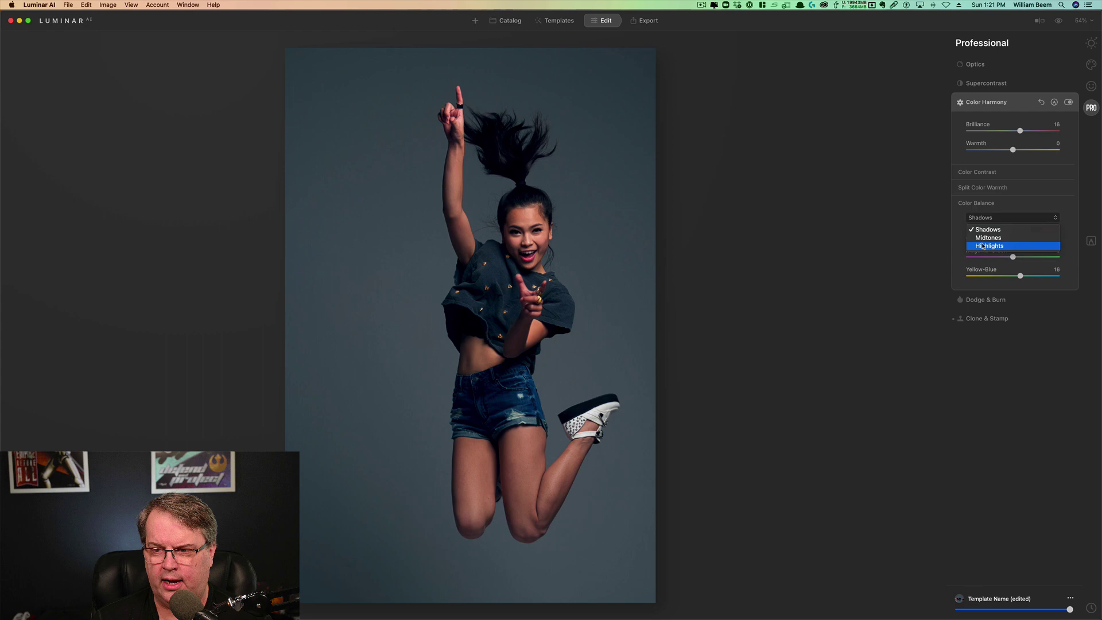
{"action": "left_click", "coordinate": [983, 246]}
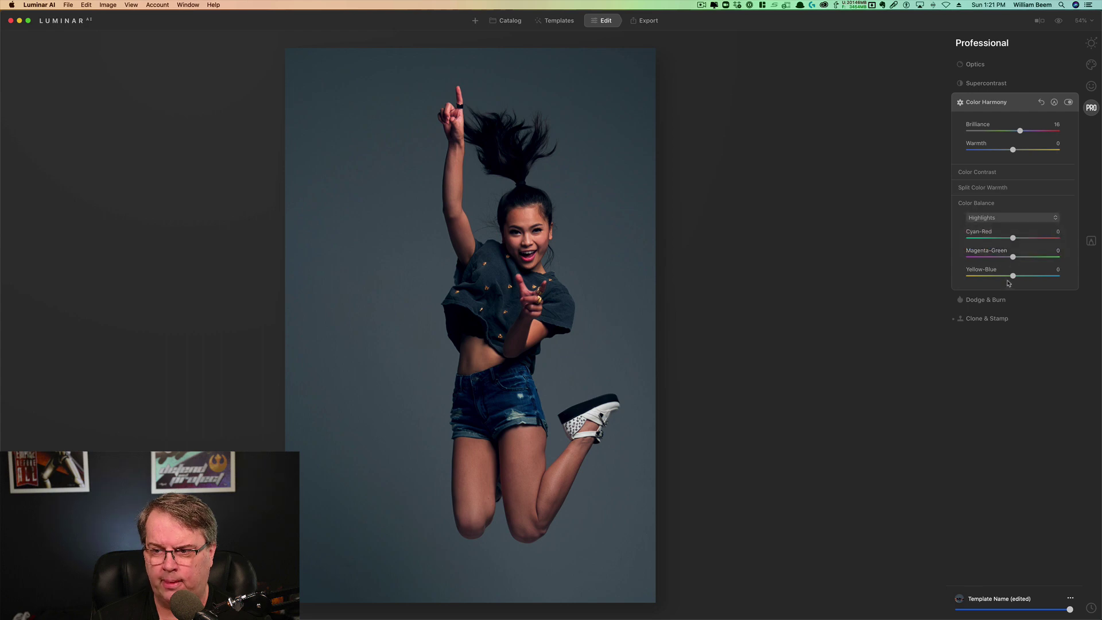
{"action": "left_click_drag", "start_coordinate": [1009, 281], "coordinate": [1008, 278]}
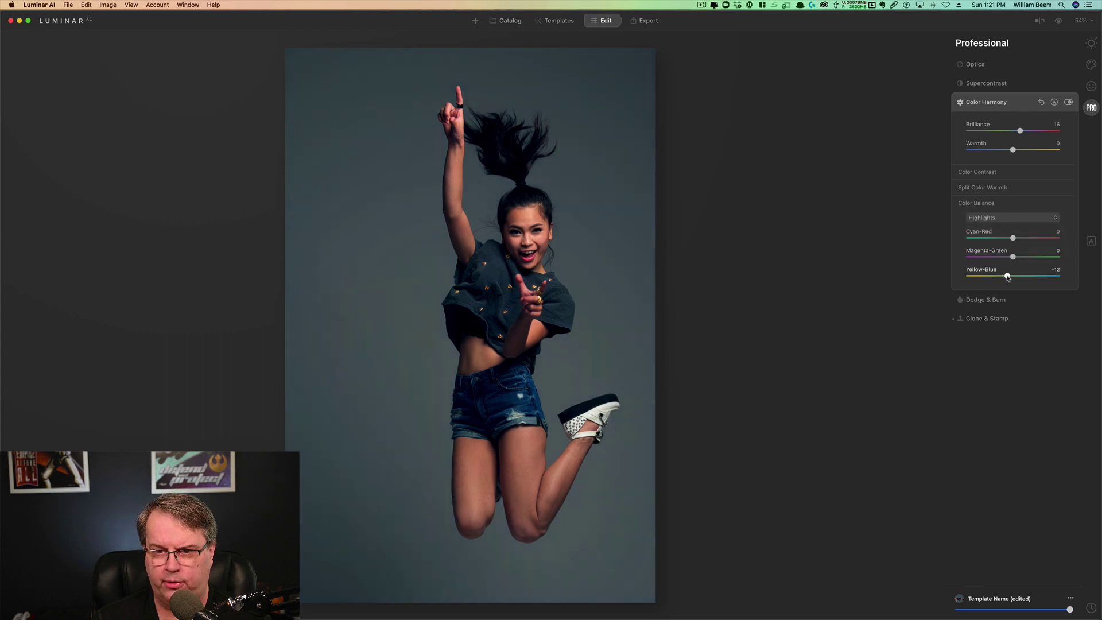
{"action": "left_click", "coordinate": [1018, 238]}
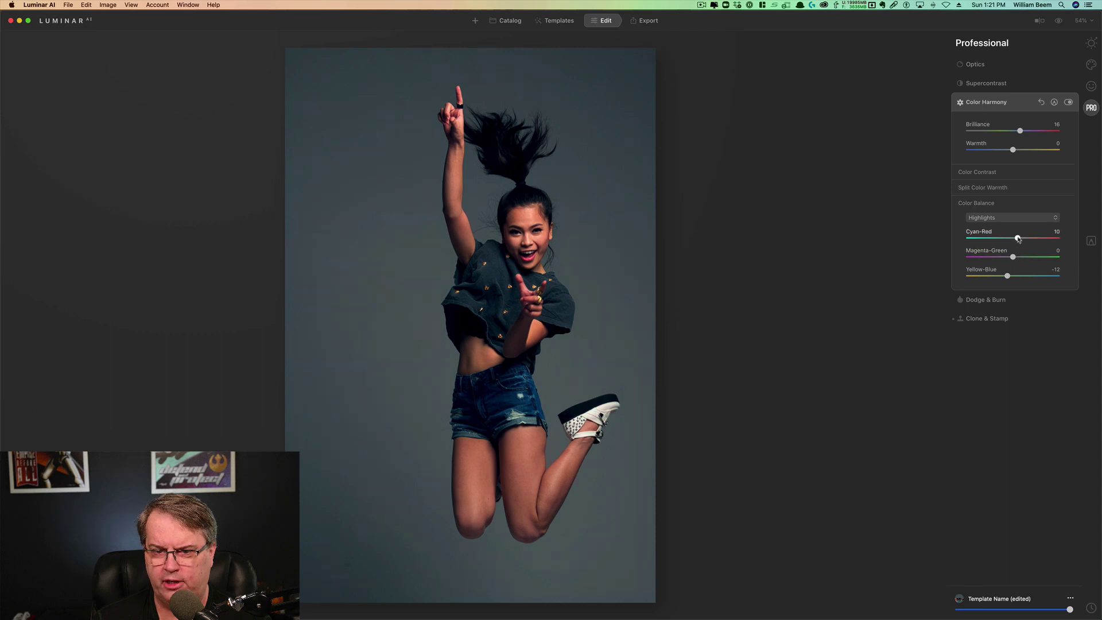
{"action": "double_click", "coordinate": [997, 239]}
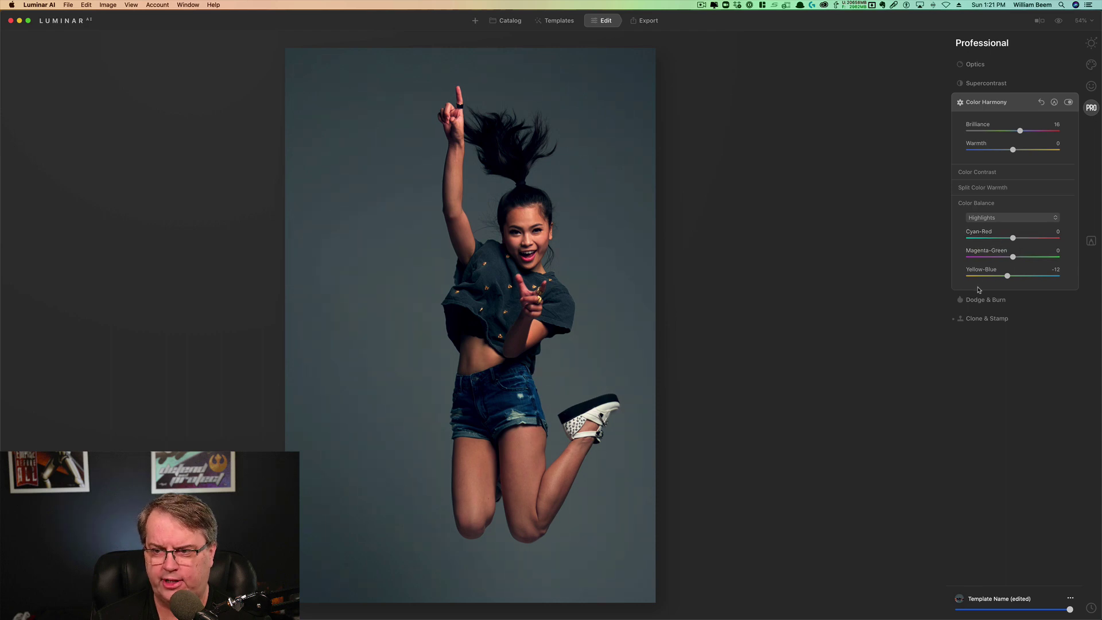
Set the midtones' balance to Cyan-Red -9 and Yellow-Blue -13
{"action": "left_click", "coordinate": [980, 220]}
{"action": "left_click", "coordinate": [988, 234]}
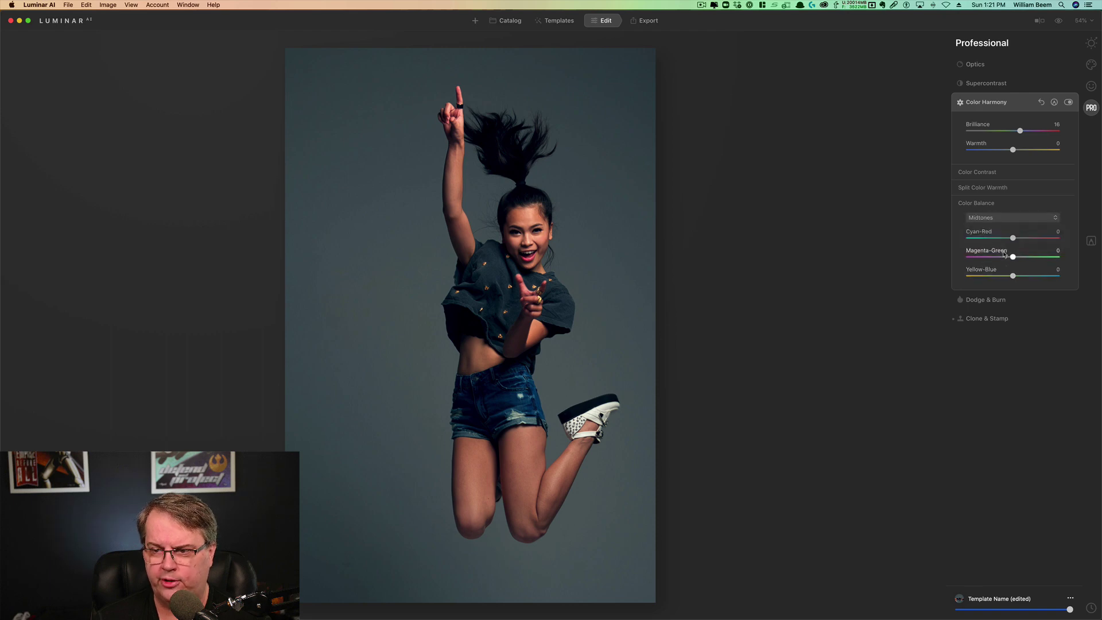
{"action": "left_click_drag", "start_coordinate": [1012, 276], "coordinate": [1006, 276]}
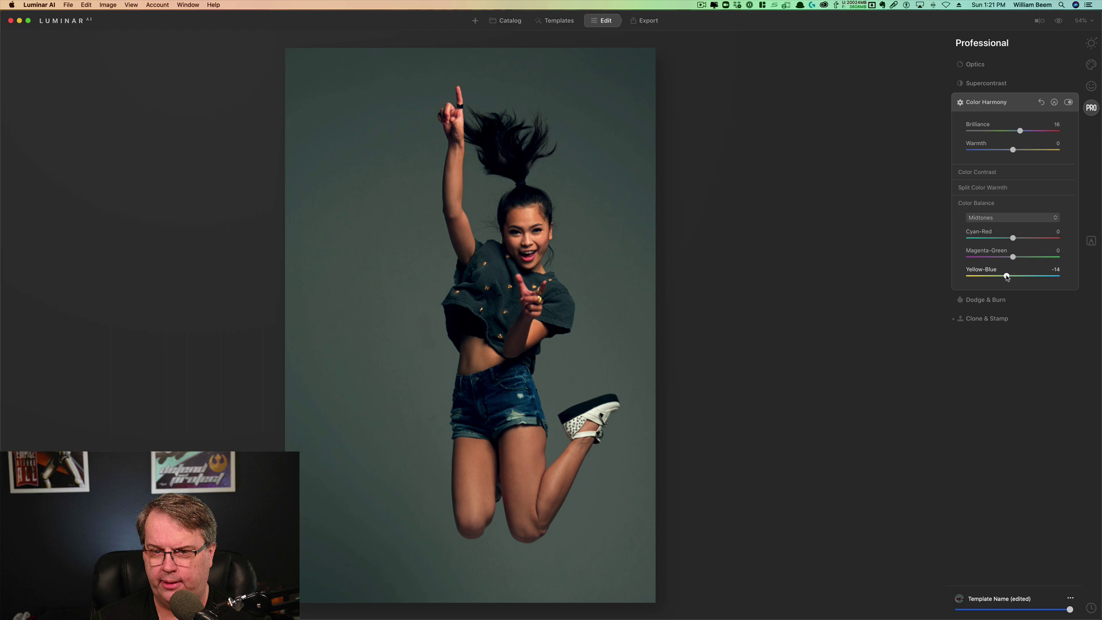
{"action": "mouse_move", "coordinate": [1013, 237]}
{"action": "left_mouse_down"}
{"action": "mouse_move", "coordinate": [1057, 238]}
{"action": "mouse_move", "coordinate": [981, 247]}
{"action": "mouse_move", "coordinate": [1008, 239]}
{"action": "left_mouse_up"}
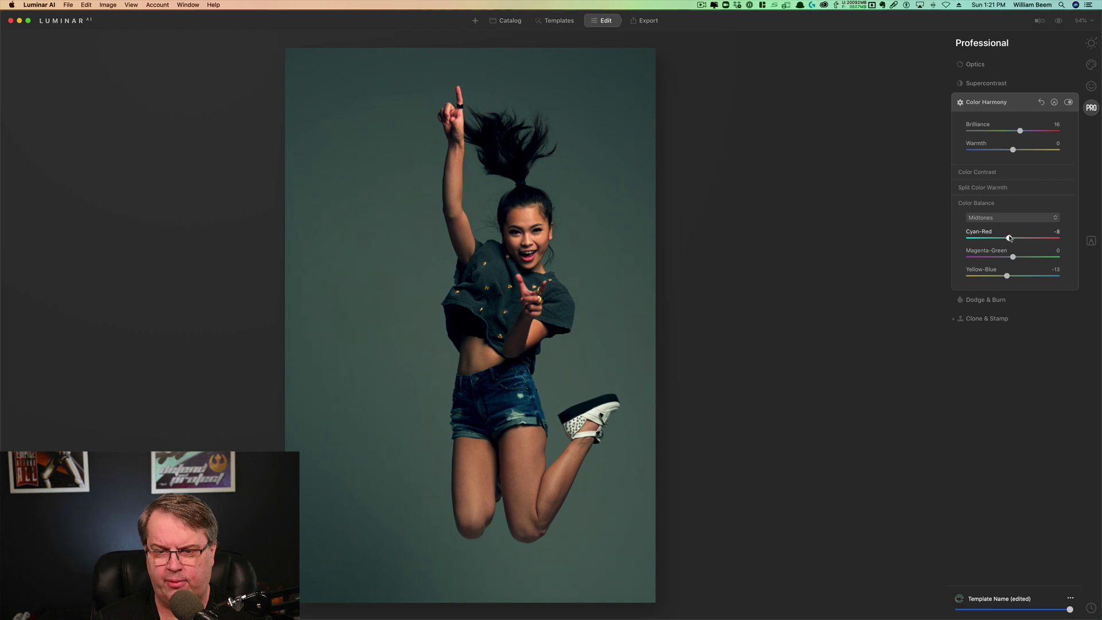
{"action": "left_click_drag", "start_coordinate": [1010, 239], "coordinate": [1008, 239]}
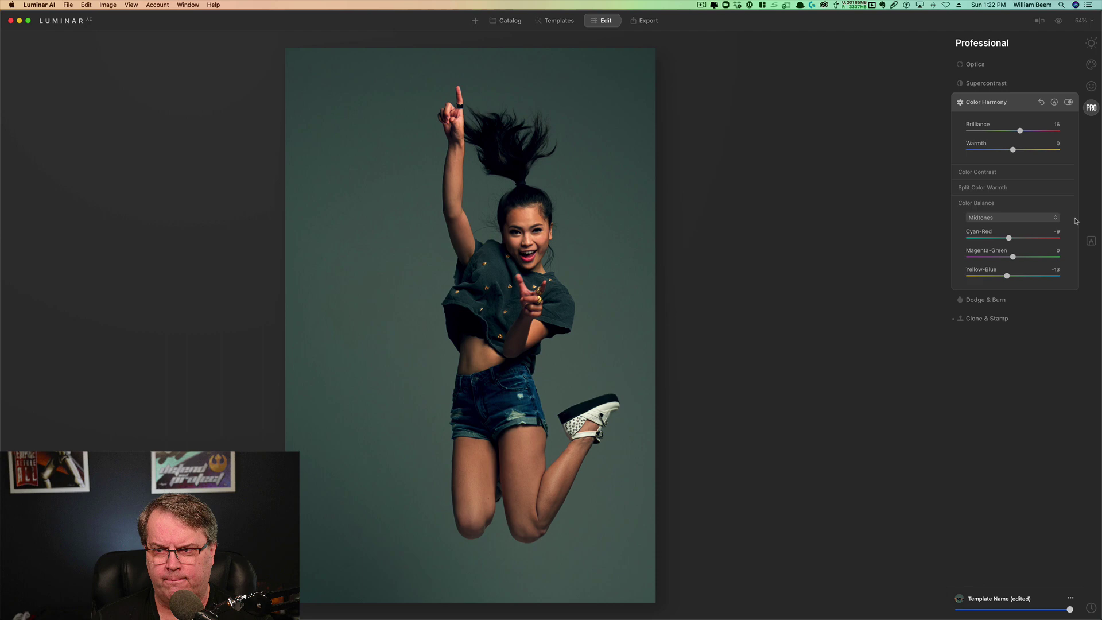
After comparing Color Harmony on and off, set the shadows to Cyan-Red -12 and Yellow-Blue about 28
{"action": "left_click", "coordinate": [1068, 103]}
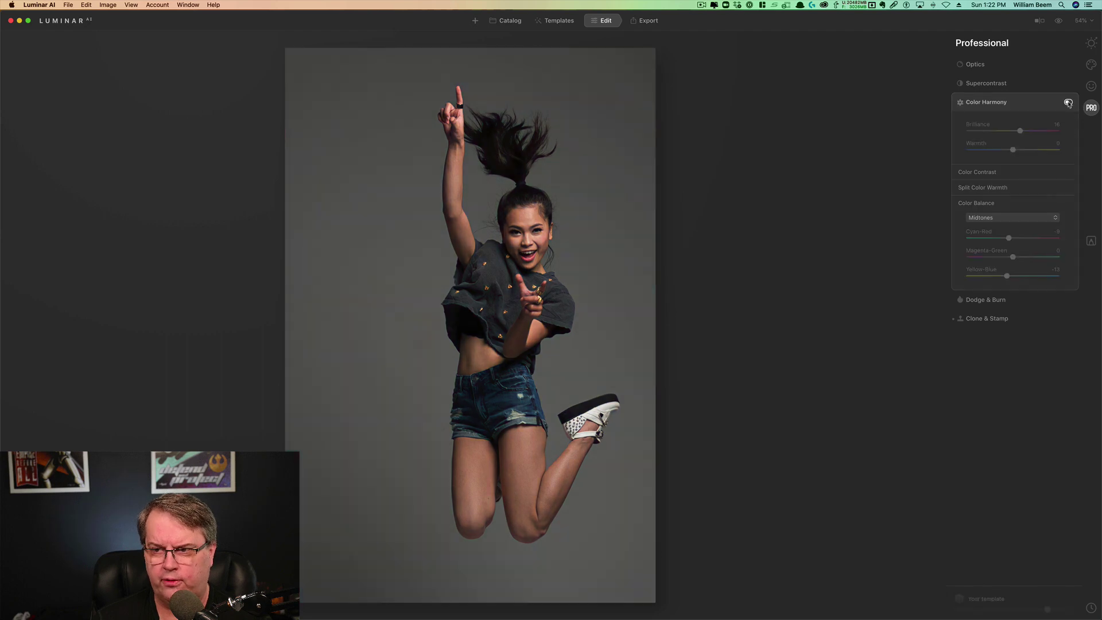
{"action": "left_click", "coordinate": [1068, 103]}
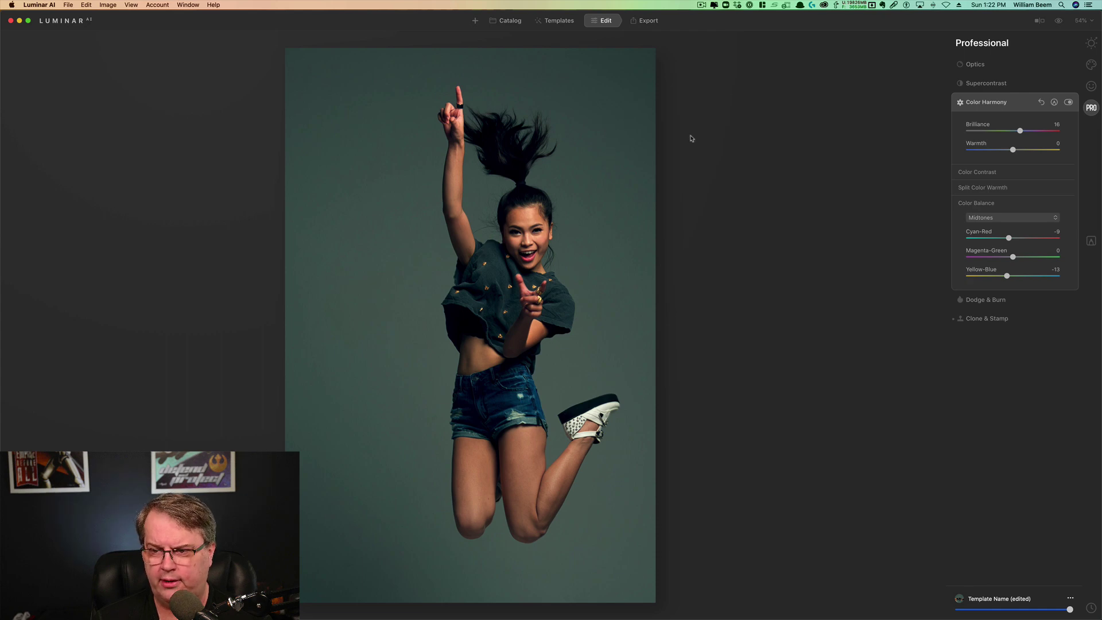
{"action": "left_click", "coordinate": [1019, 220]}
{"action": "left_click", "coordinate": [1001, 230]}
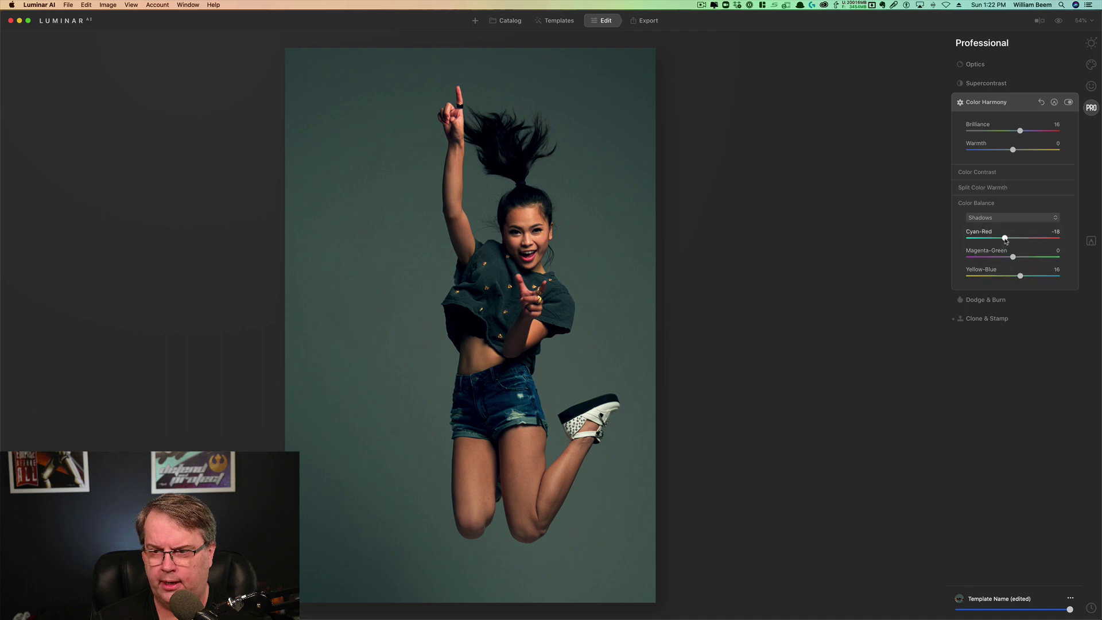
{"action": "left_click_drag", "start_coordinate": [1004, 237], "coordinate": [1007, 238]}
{"action": "left_click_drag", "start_coordinate": [1019, 276], "coordinate": [1024, 279]}
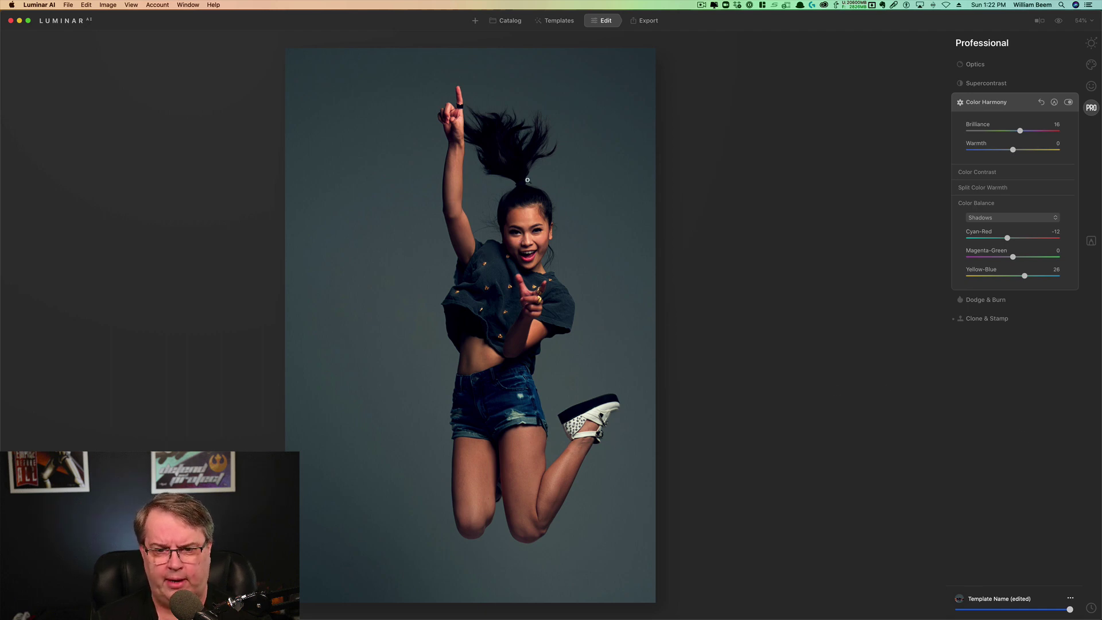
In Portrait Face, set Face Light 24, Enlarge Eyes 31, Eye Whitening 71, Teeth Whitening 68, Lips Saturation 44
{"action": "left_click", "coordinate": [1092, 87]}
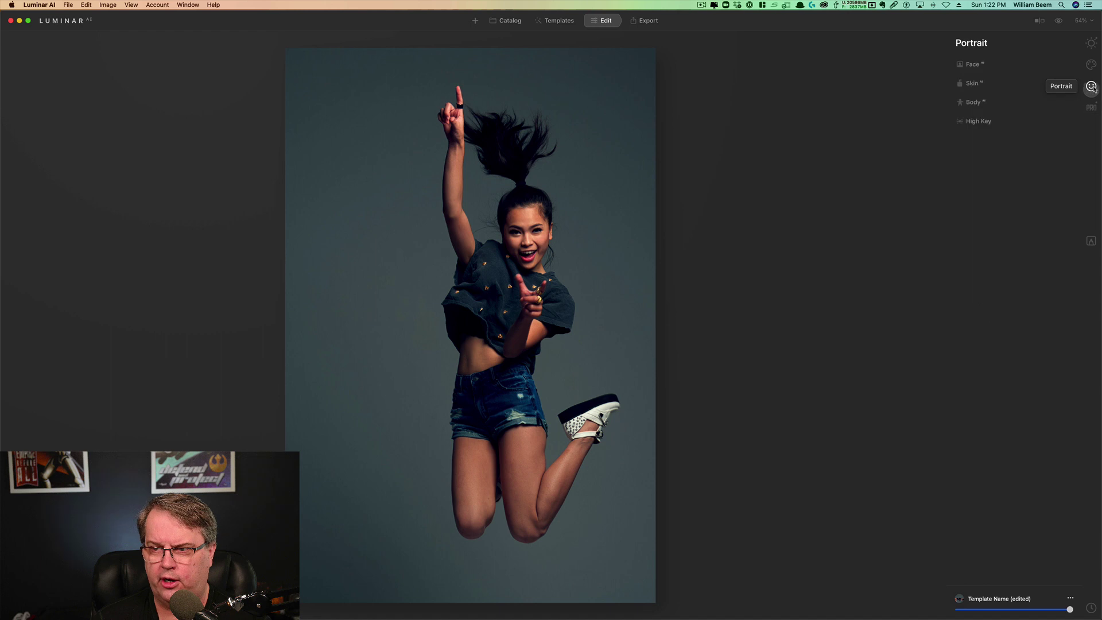
{"action": "left_click", "coordinate": [984, 64]}
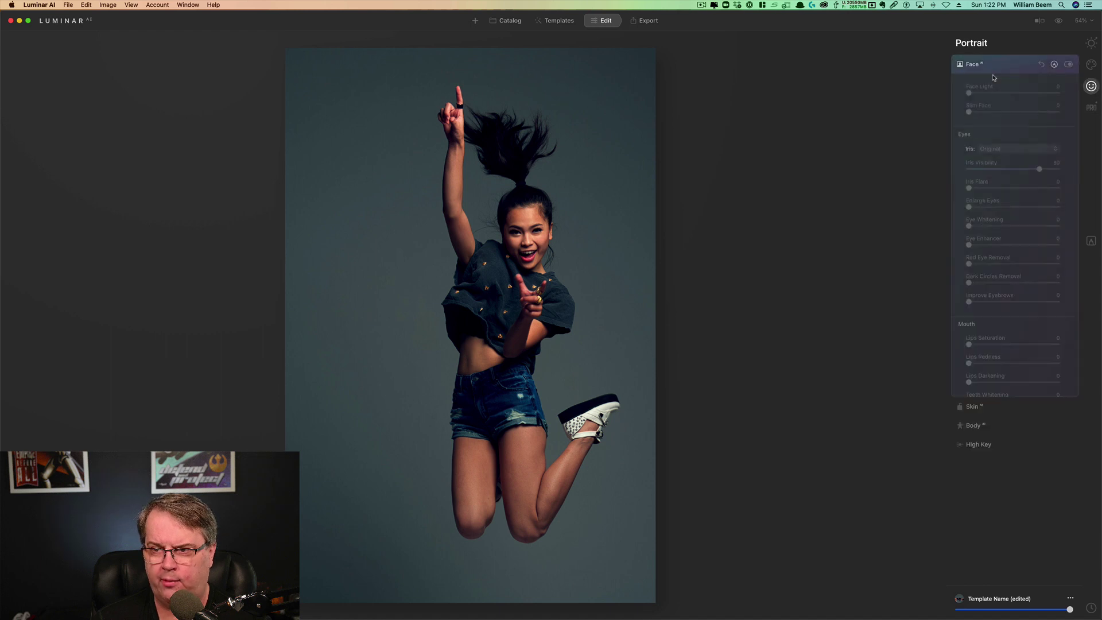
{"action": "left_click_drag", "start_coordinate": [989, 93], "coordinate": [990, 93]}
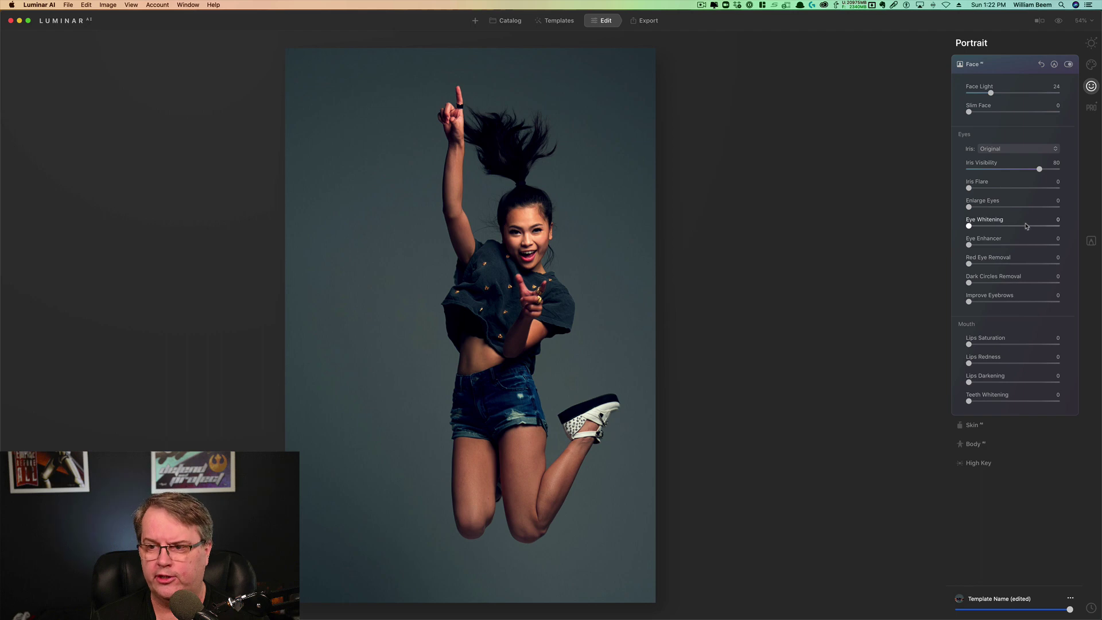
{"action": "left_click", "coordinate": [1026, 226]}
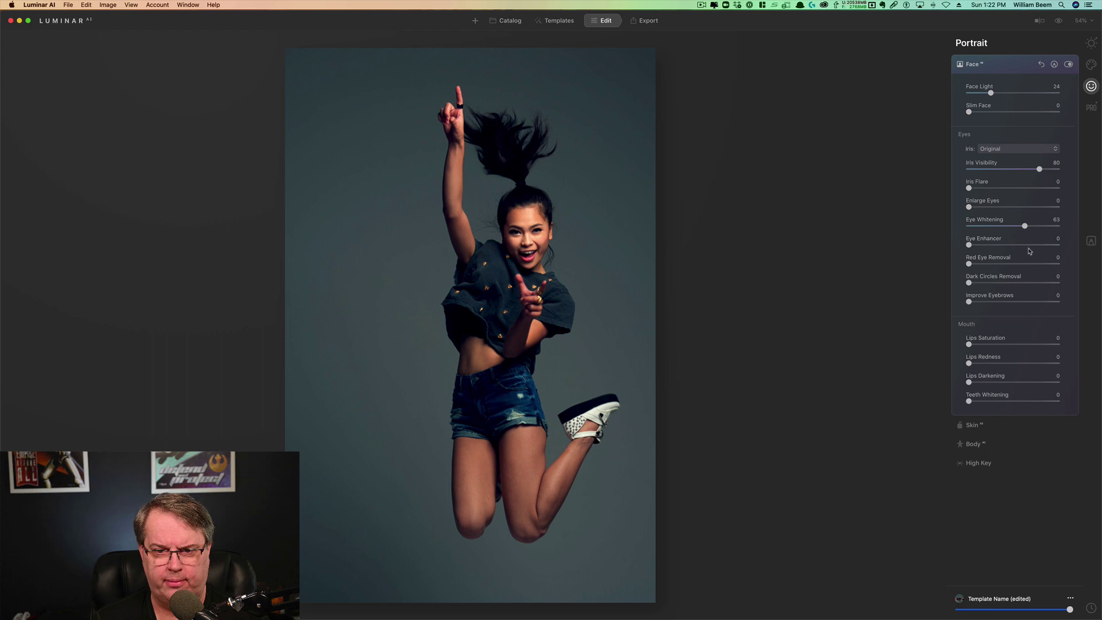
{"action": "left_click", "coordinate": [995, 208]}
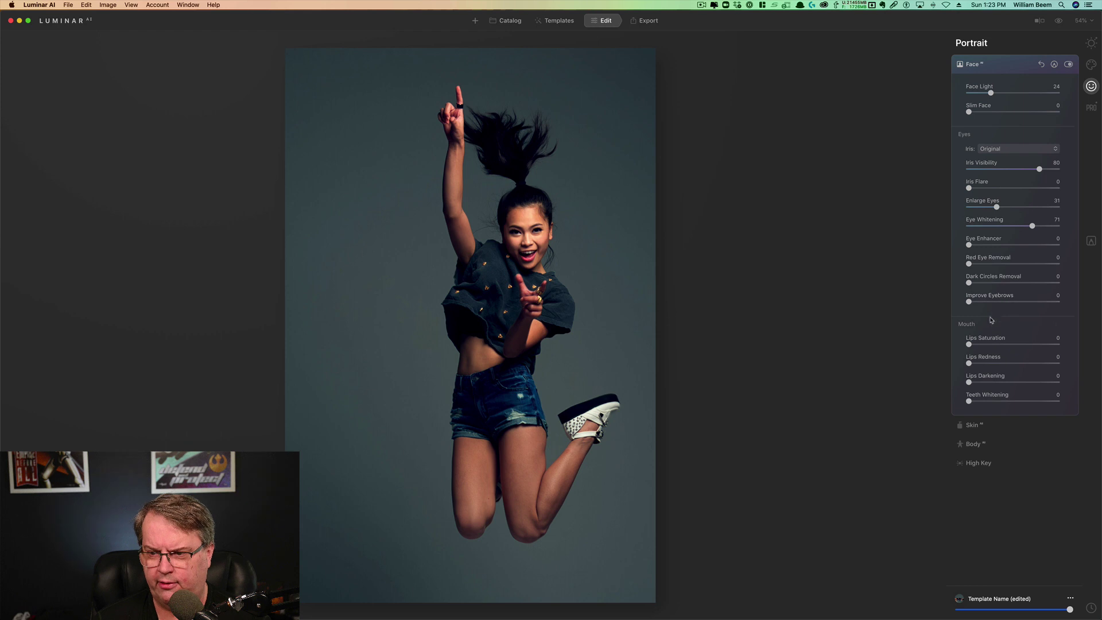
{"action": "left_click", "coordinate": [1005, 401]}
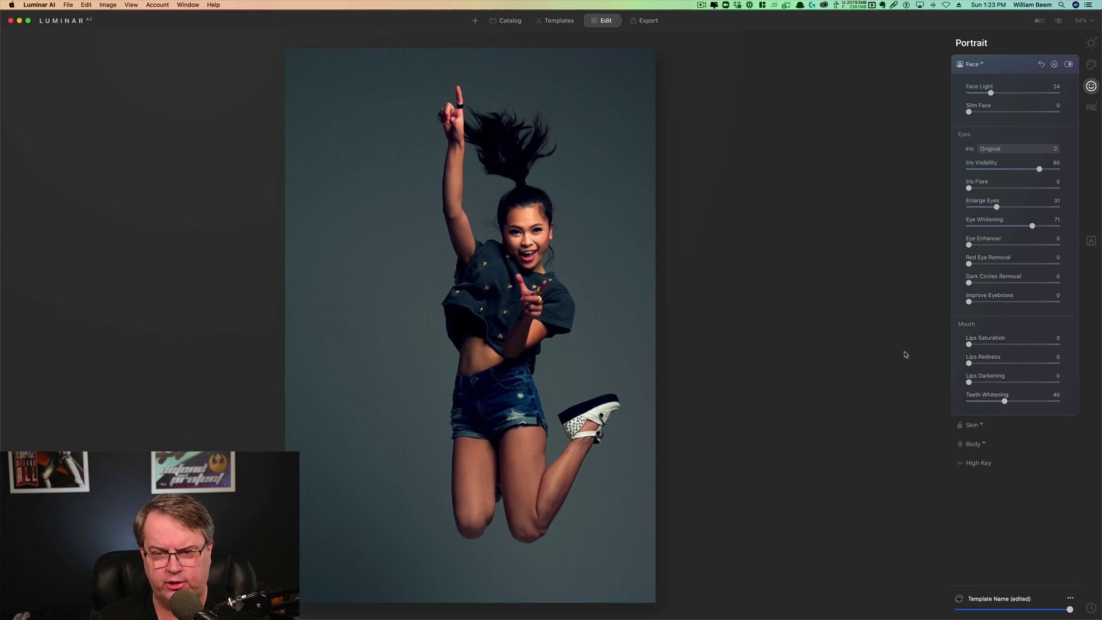
{"action": "left_click", "coordinate": [1030, 401]}
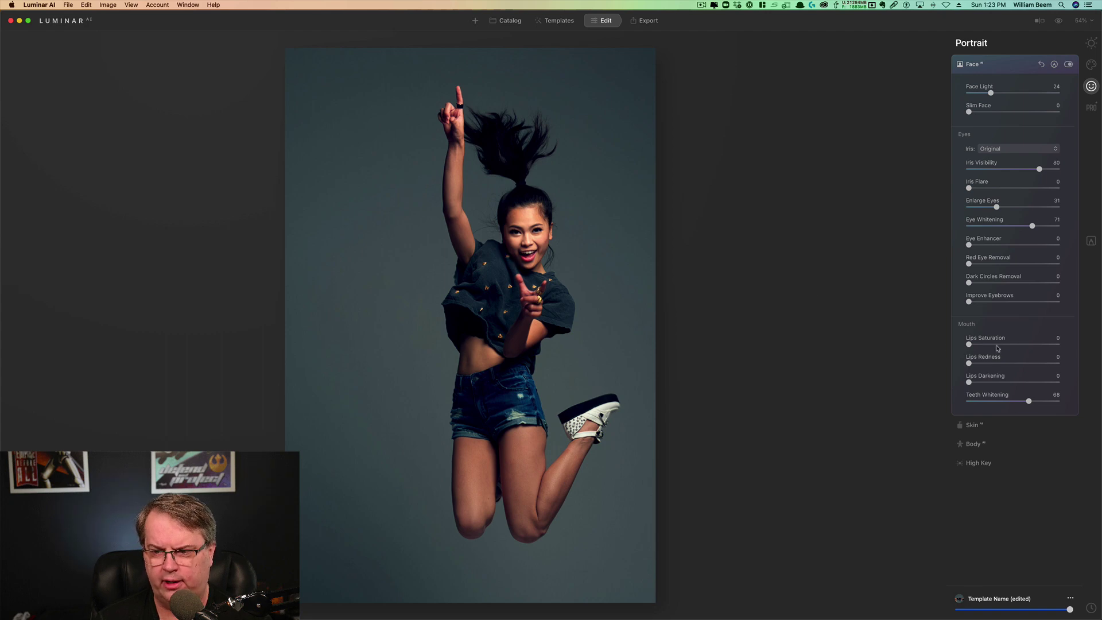
{"action": "left_click", "coordinate": [1009, 345]}
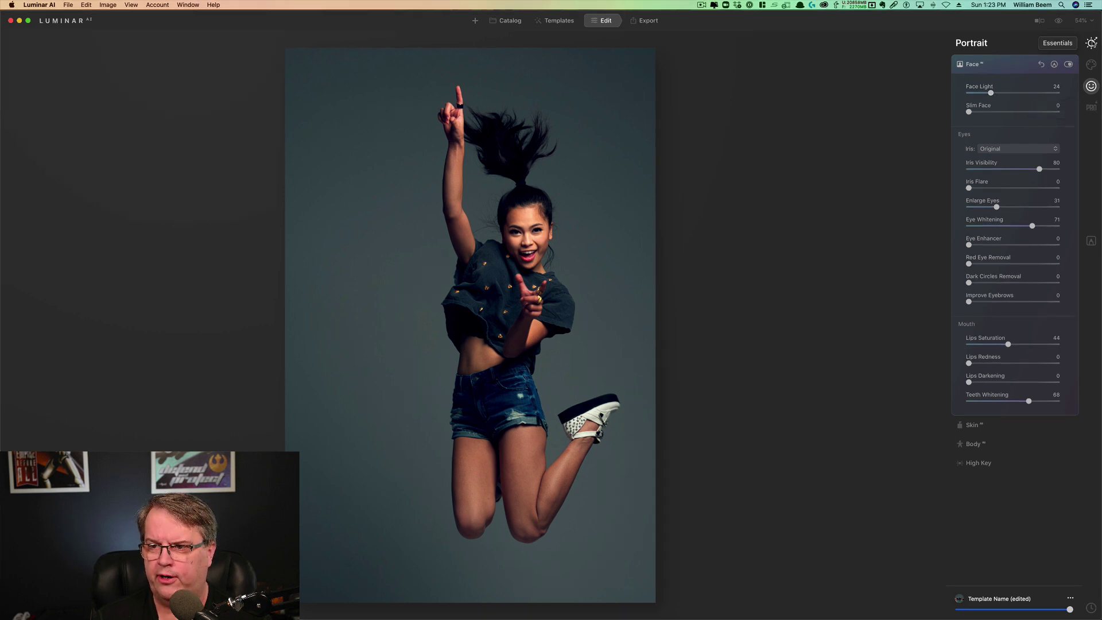
Lower Smart Contrast in Essentials Light to -19
{"action": "left_click", "coordinate": [1091, 43]}
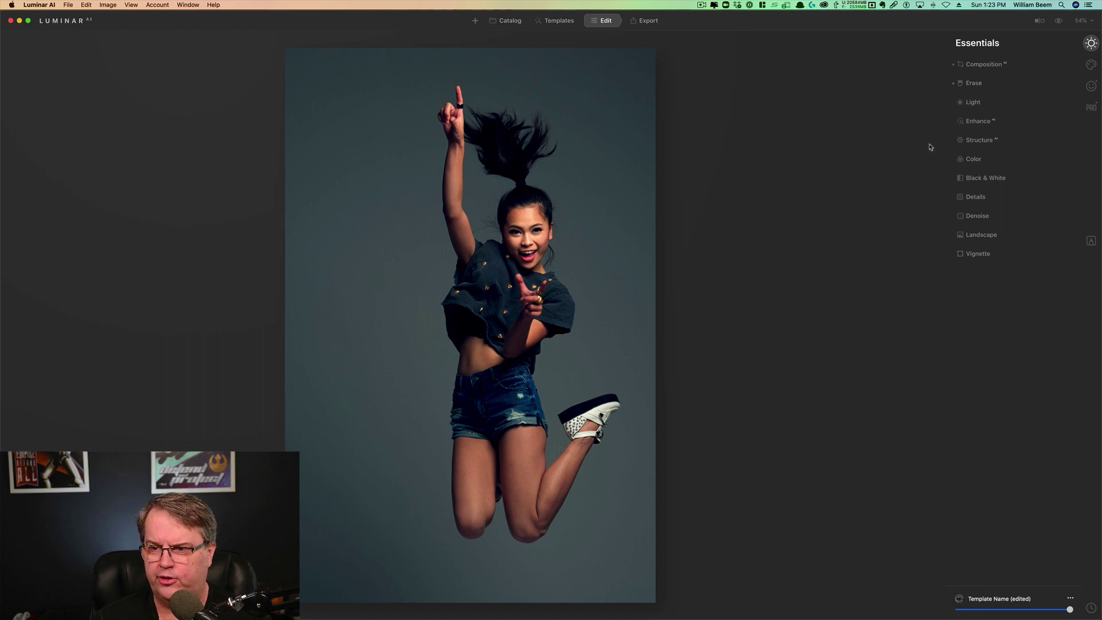
{"action": "left_click", "coordinate": [976, 104]}
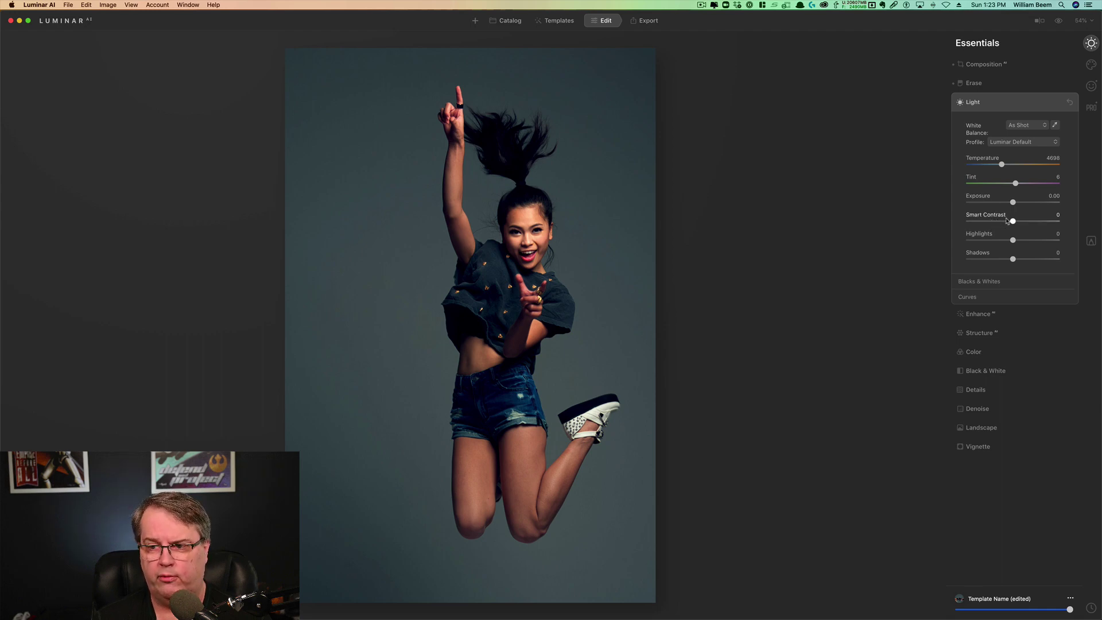
{"action": "left_click_drag", "start_coordinate": [1012, 223], "coordinate": [982, 223]}
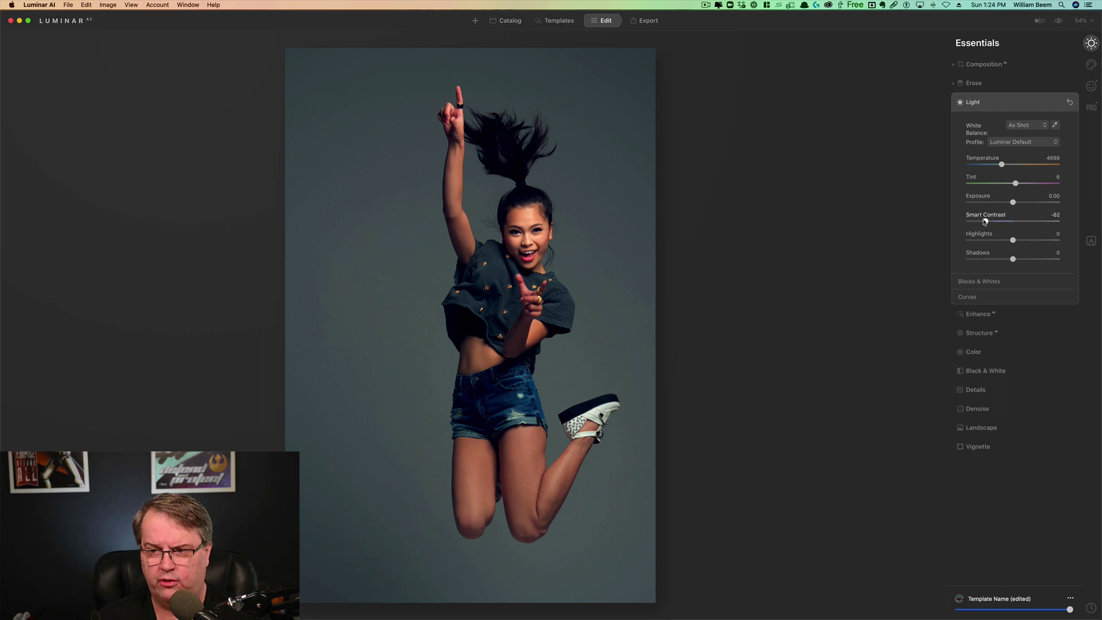
{"action": "left_click", "coordinate": [986, 221]}
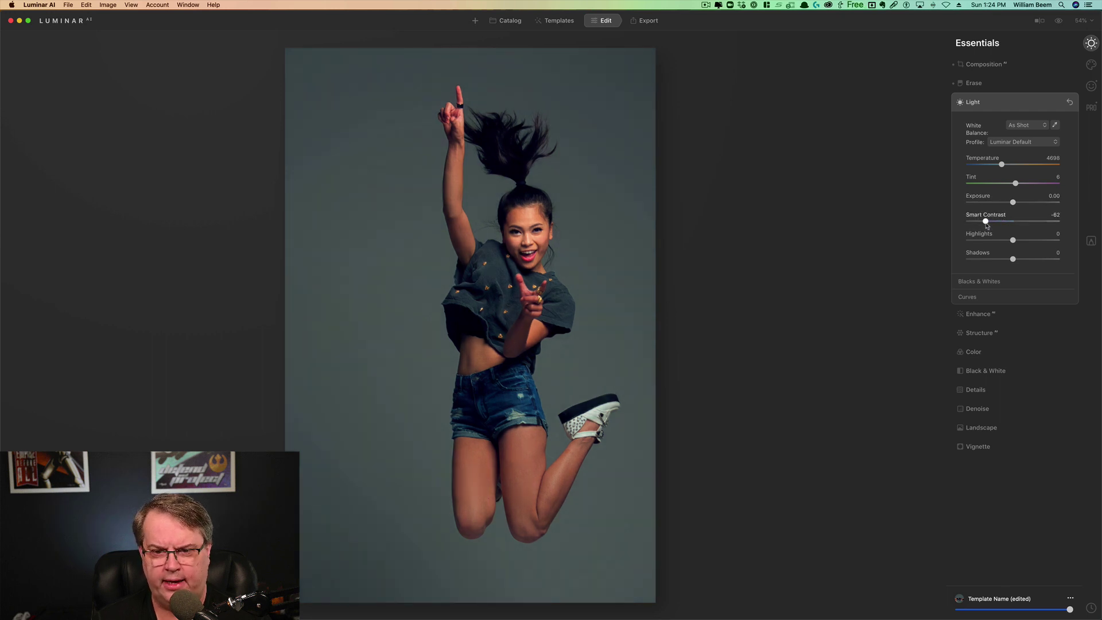
{"action": "left_click_drag", "start_coordinate": [986, 222], "coordinate": [1018, 222]}
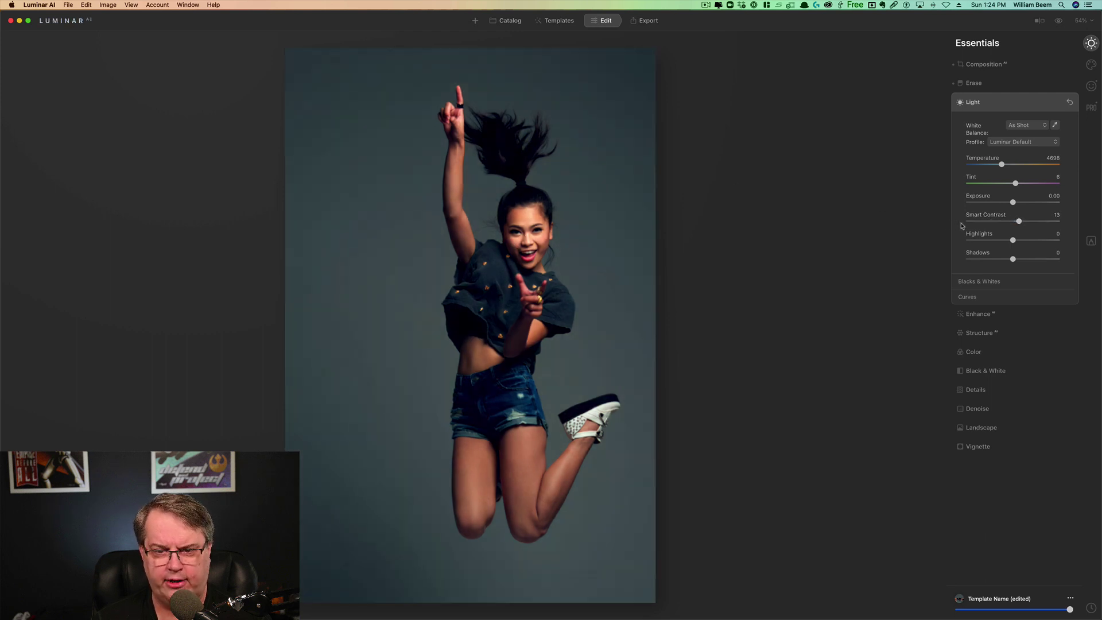
{"action": "left_click", "coordinate": [1004, 221]}
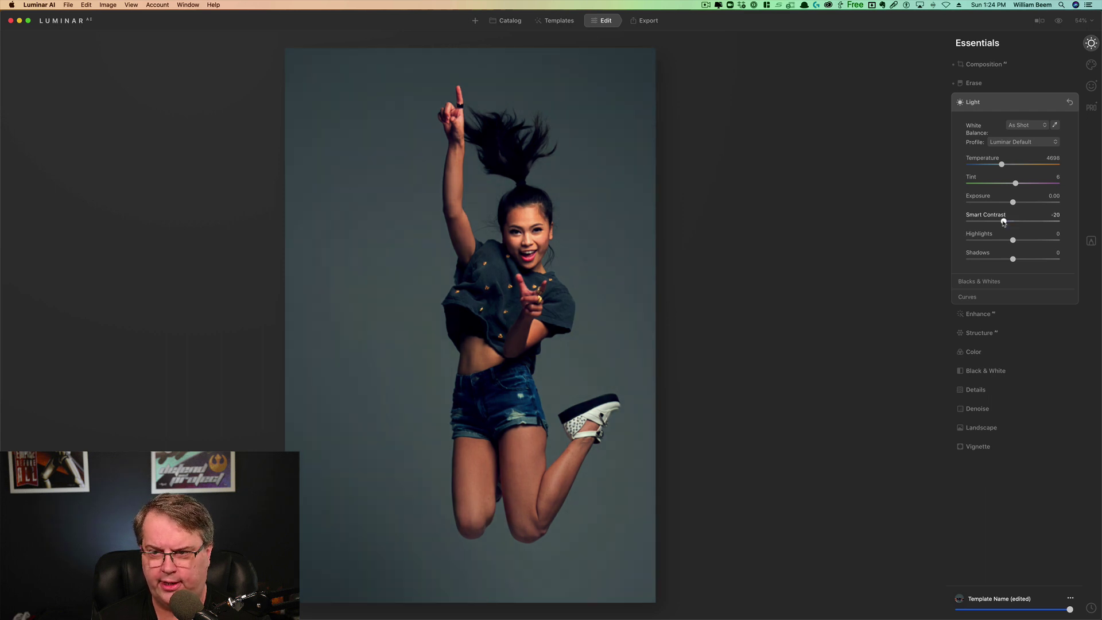
{"action": "left_click_drag", "start_coordinate": [1004, 222], "coordinate": [1005, 221]}
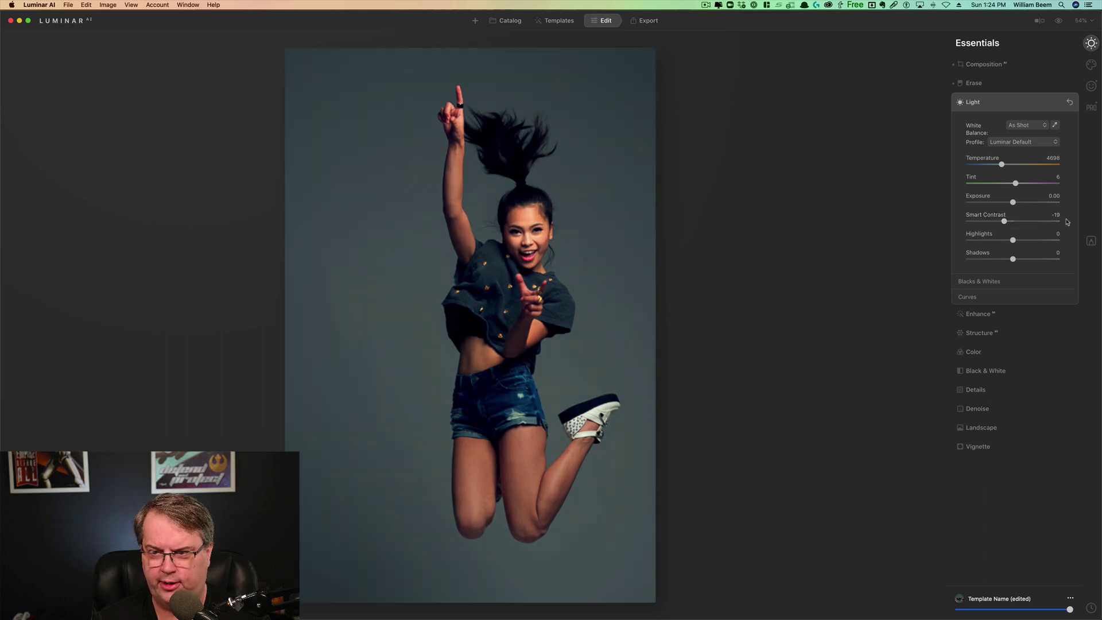
Raise Highlights to 35, leave Shadows at 0, and compare against the original photo
{"action": "left_click", "coordinate": [1029, 241]}
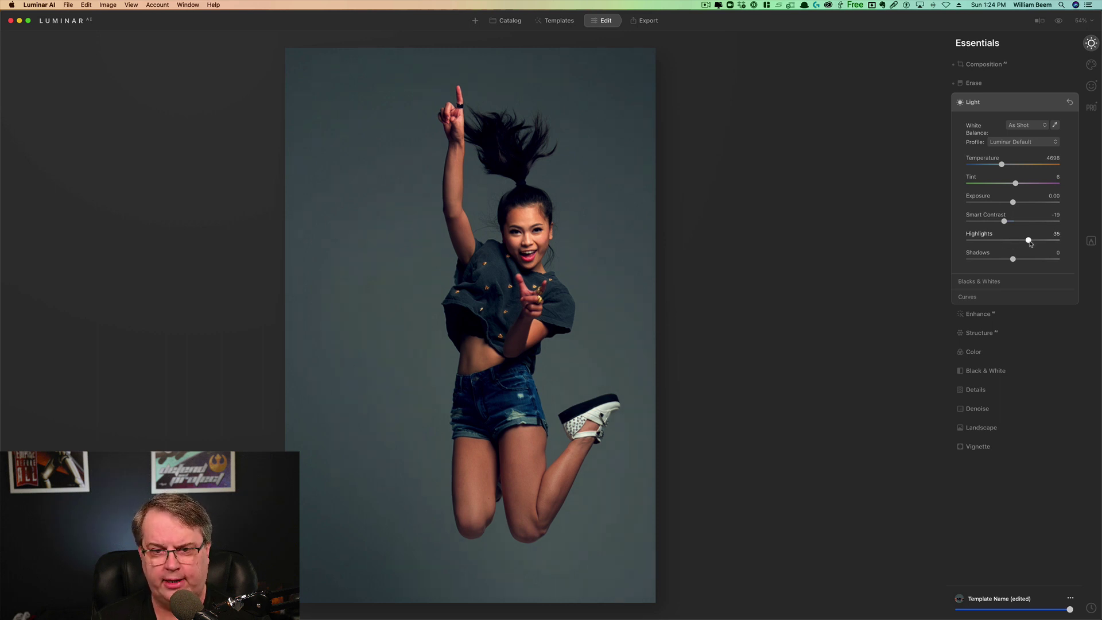
{"action": "left_click", "coordinate": [1030, 258]}
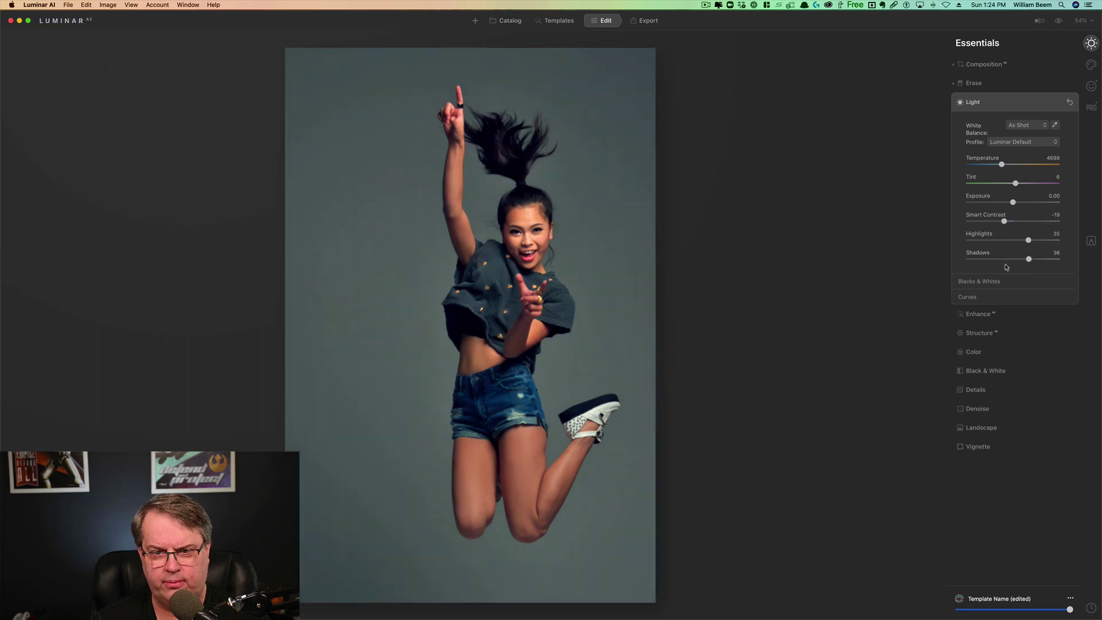
{"action": "left_click", "coordinate": [1006, 259]}
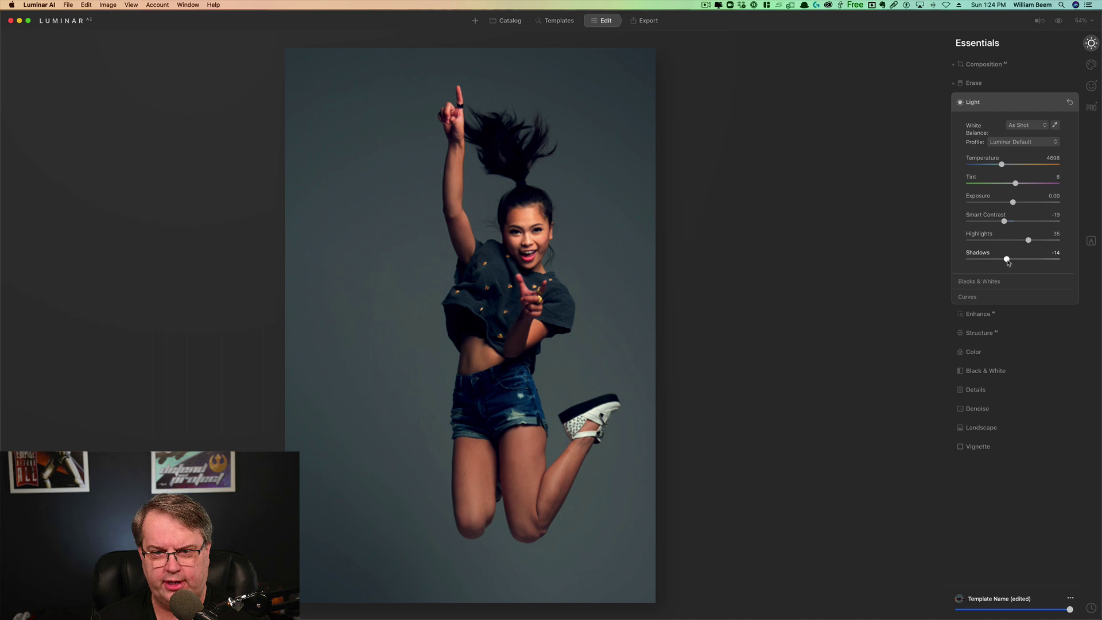
{"action": "double_click", "coordinate": [979, 256]}
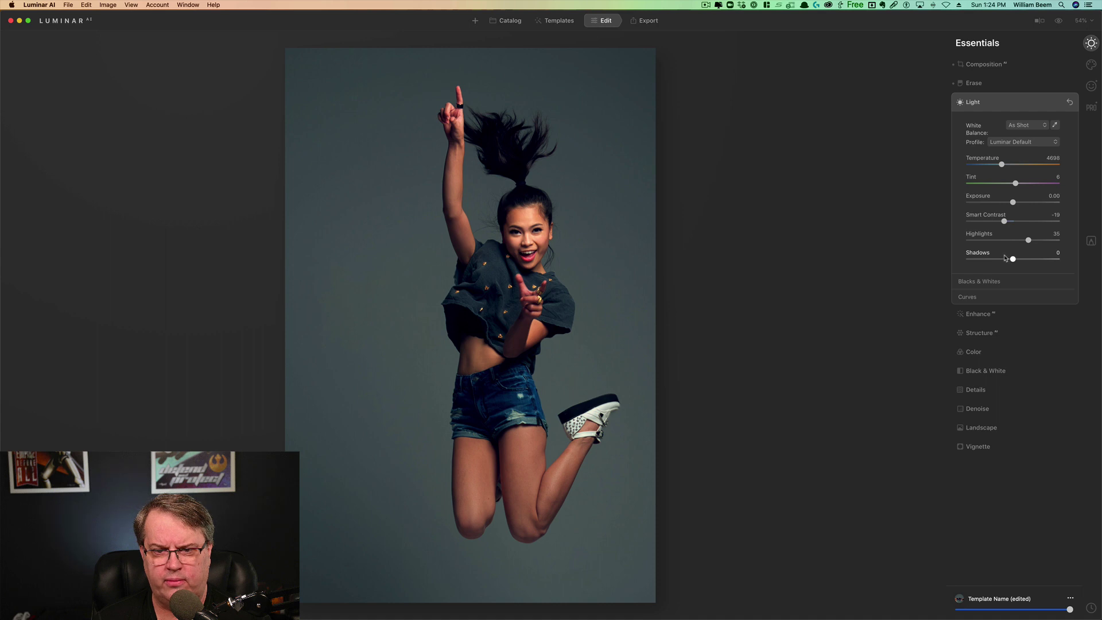
{"action": "left_click", "coordinate": [1059, 21]}
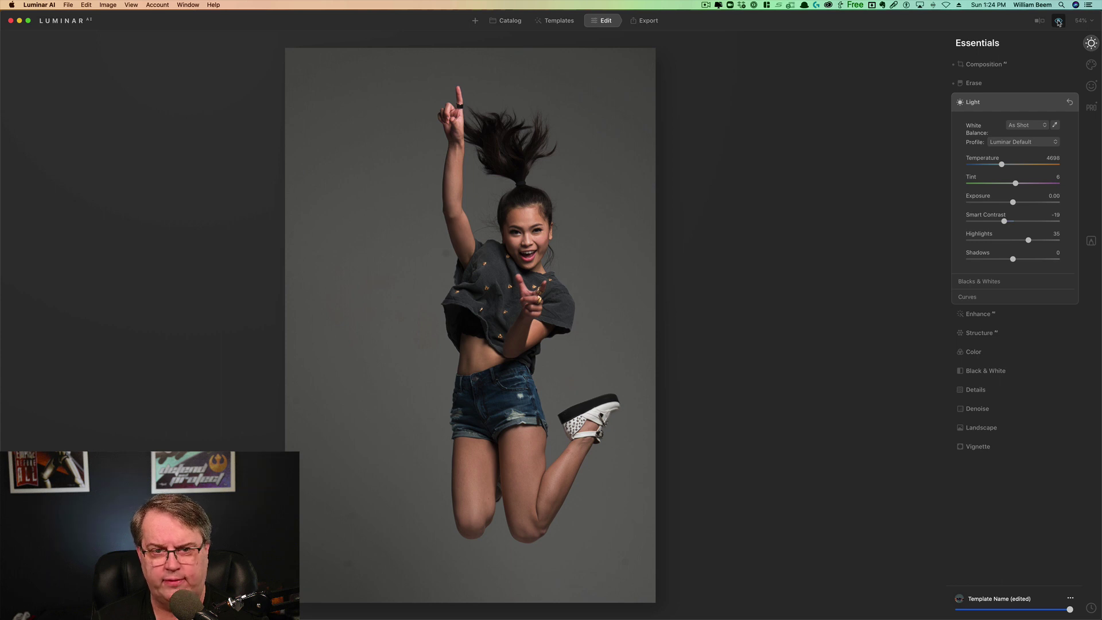
{"action": "left_click", "coordinate": [1058, 21]}
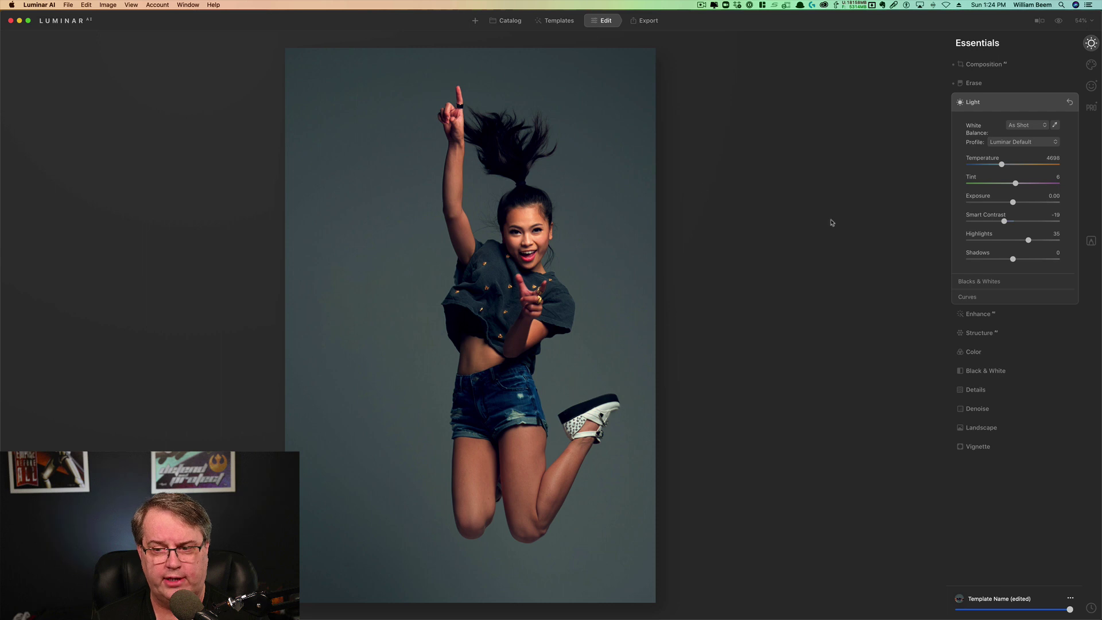
Centre a vignette on the girl with Amount -44 and Size 50
{"action": "left_click", "coordinate": [980, 446]}
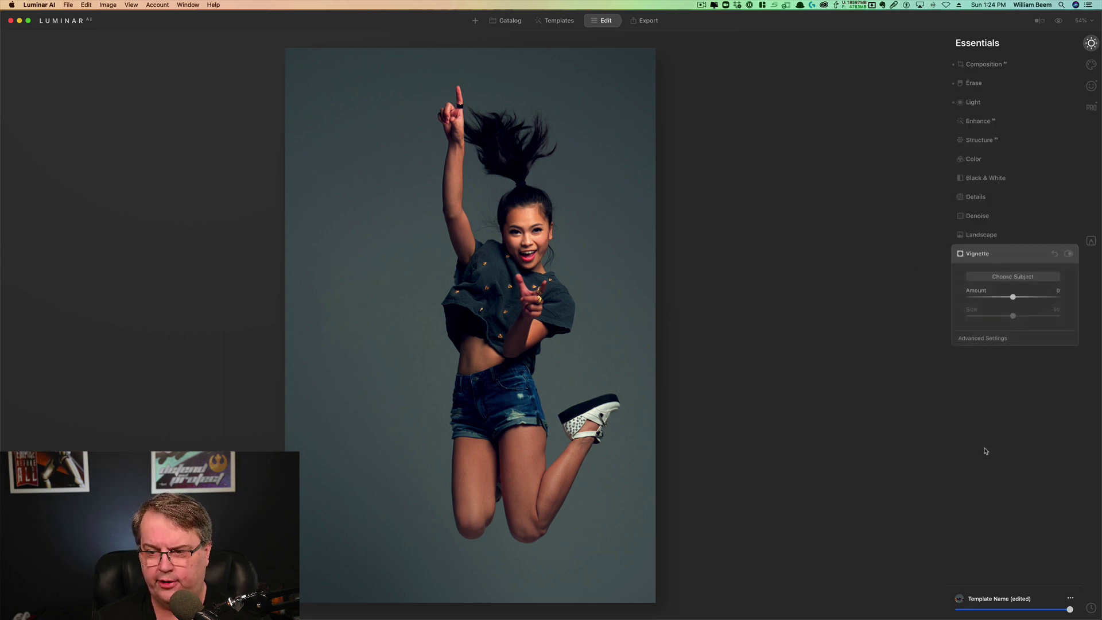
{"action": "left_click", "coordinate": [1017, 282]}
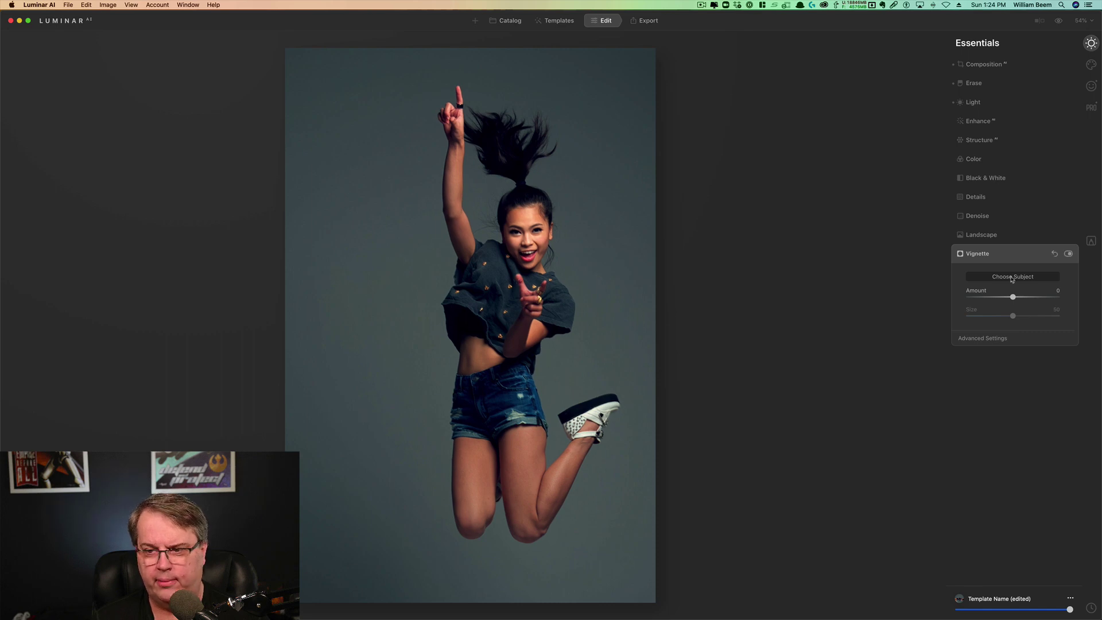
{"action": "mouse_move", "coordinate": [1012, 297]}
{"action": "left_mouse_down"}
{"action": "mouse_move", "coordinate": [972, 307]}
{"action": "mouse_move", "coordinate": [1013, 315]}
{"action": "left_mouse_up"}
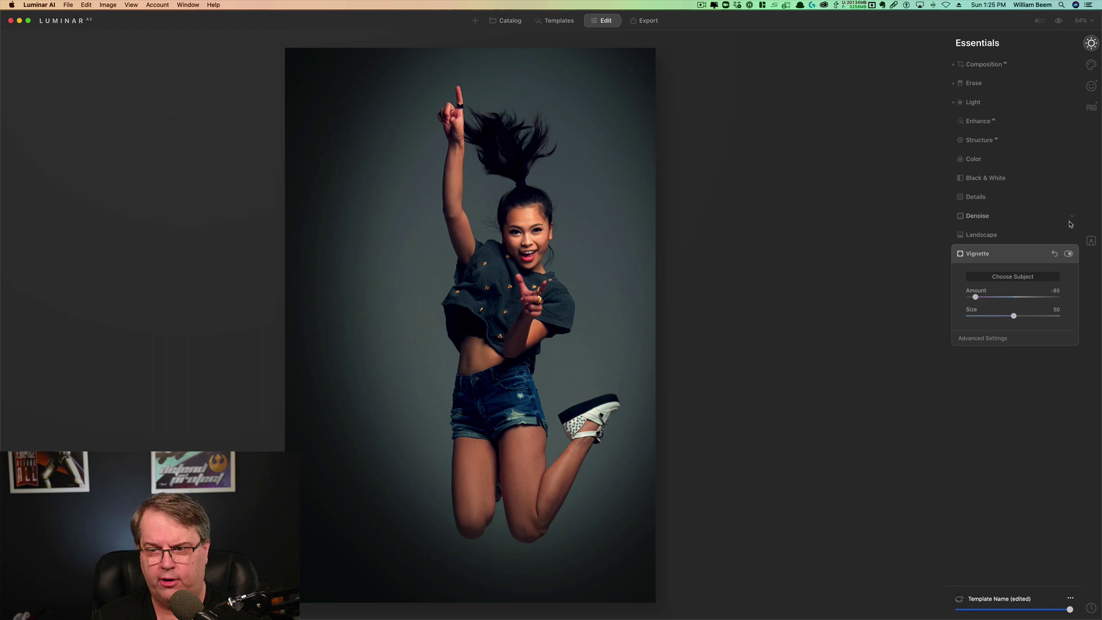
{"action": "left_click_drag", "start_coordinate": [976, 299], "coordinate": [996, 303]}
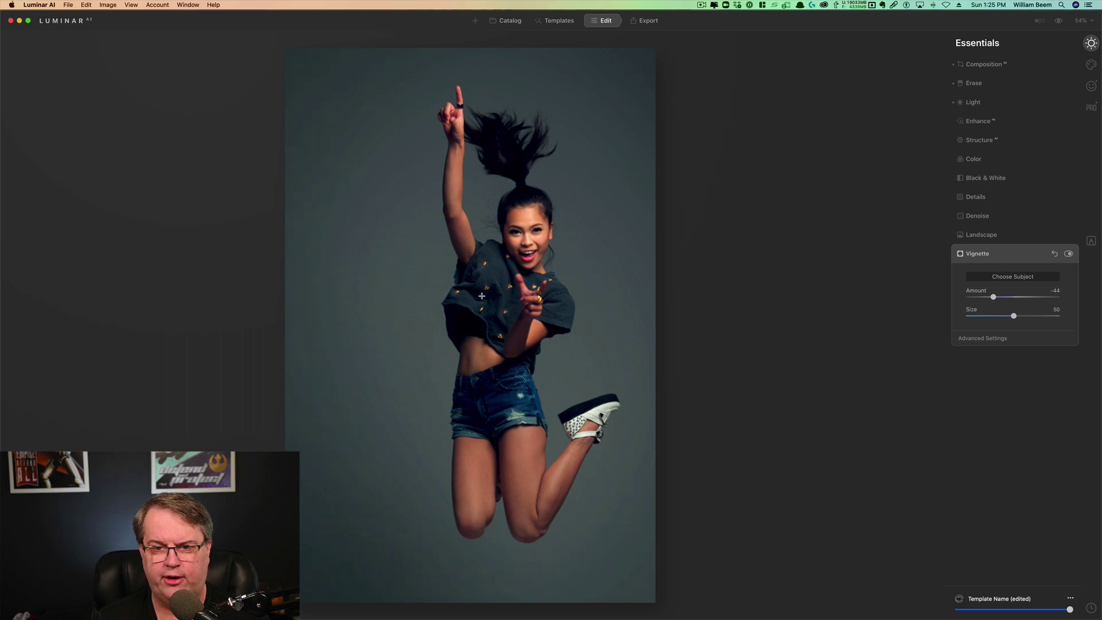
Toggle the Vignette off and back on to compare the edge darkening
{"action": "scroll", "coordinate": [588, 220], "scroll_direction": "up", "scroll_amount": 2}
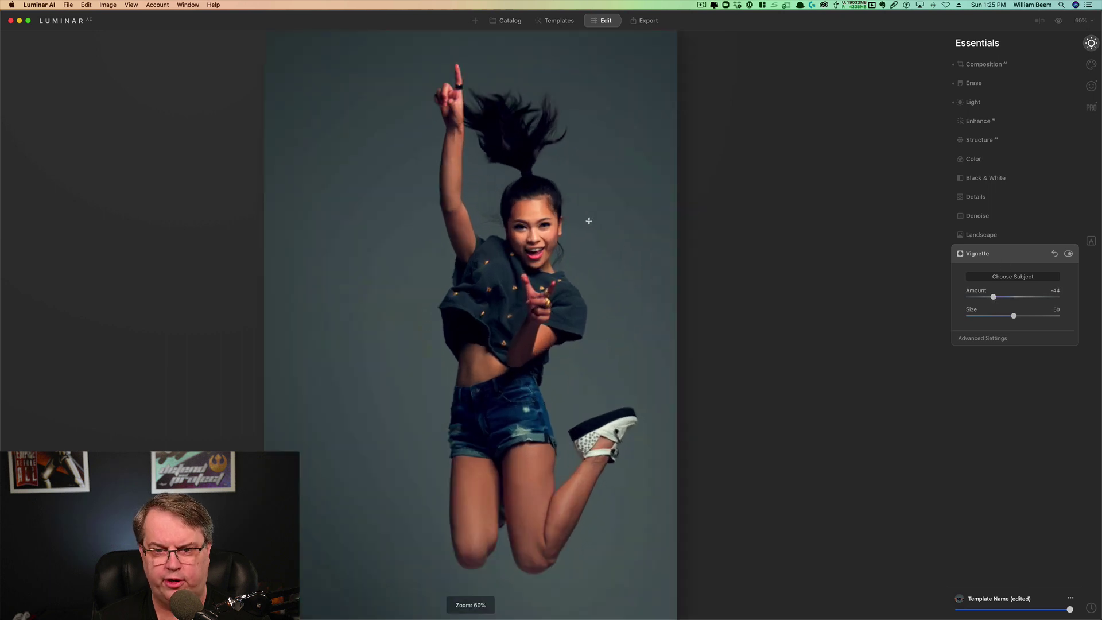
{"action": "left_click", "coordinate": [1067, 254]}
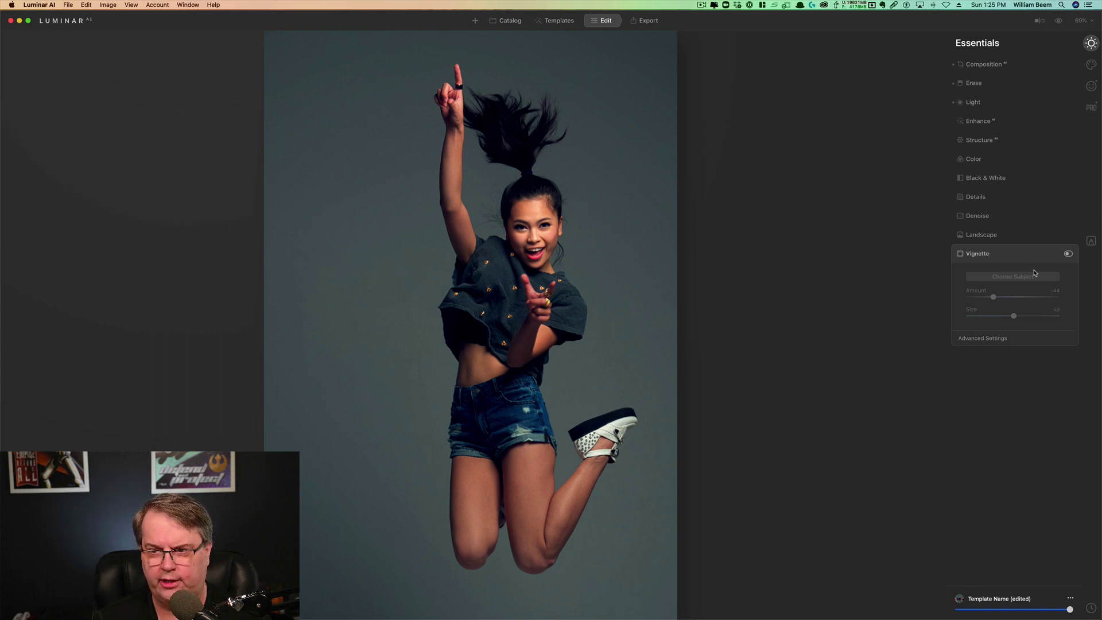
{"action": "left_click", "coordinate": [1069, 254]}
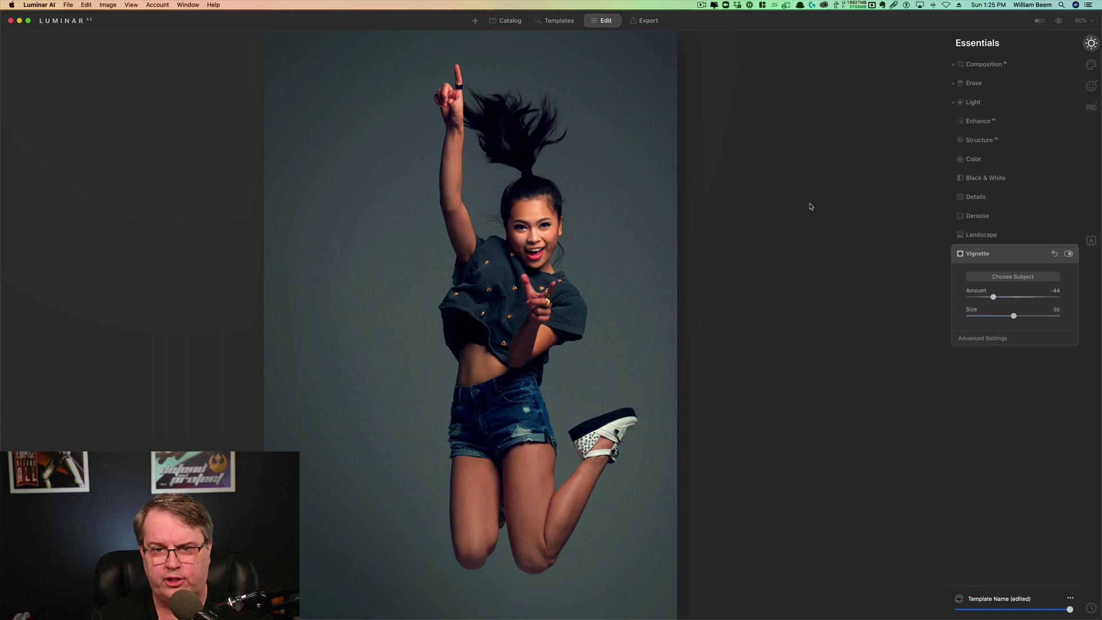
{"action": "left_click", "coordinate": [1040, 20]}
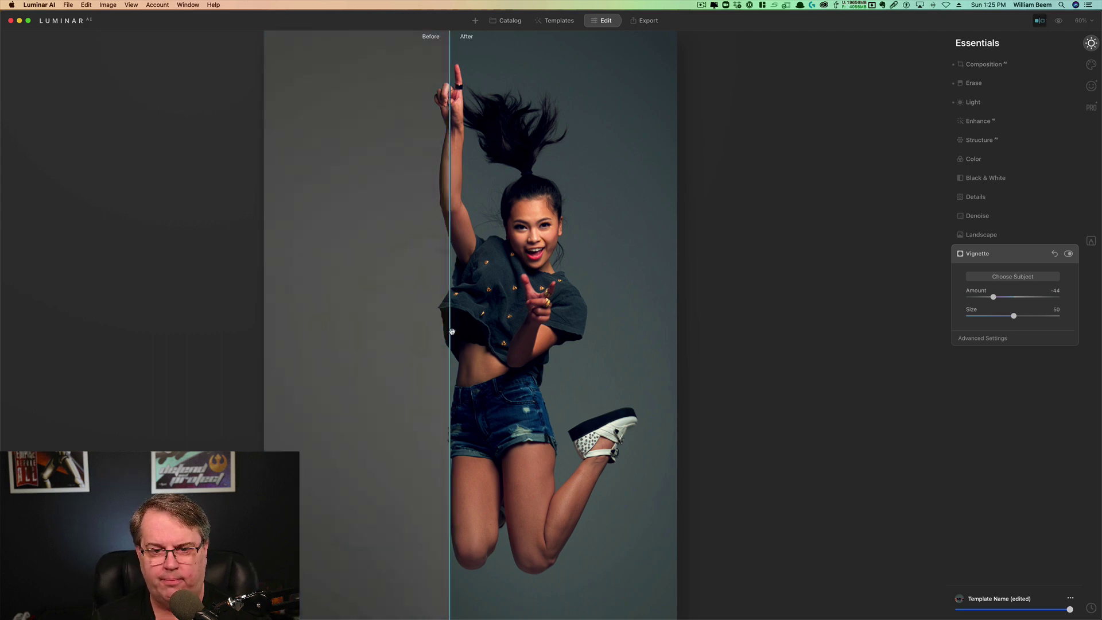
{"action": "scroll", "coordinate": [450, 333], "scroll_direction": "up", "scroll_amount": 1}
{"action": "left_click_drag", "start_coordinate": [450, 341], "coordinate": [695, 350]}
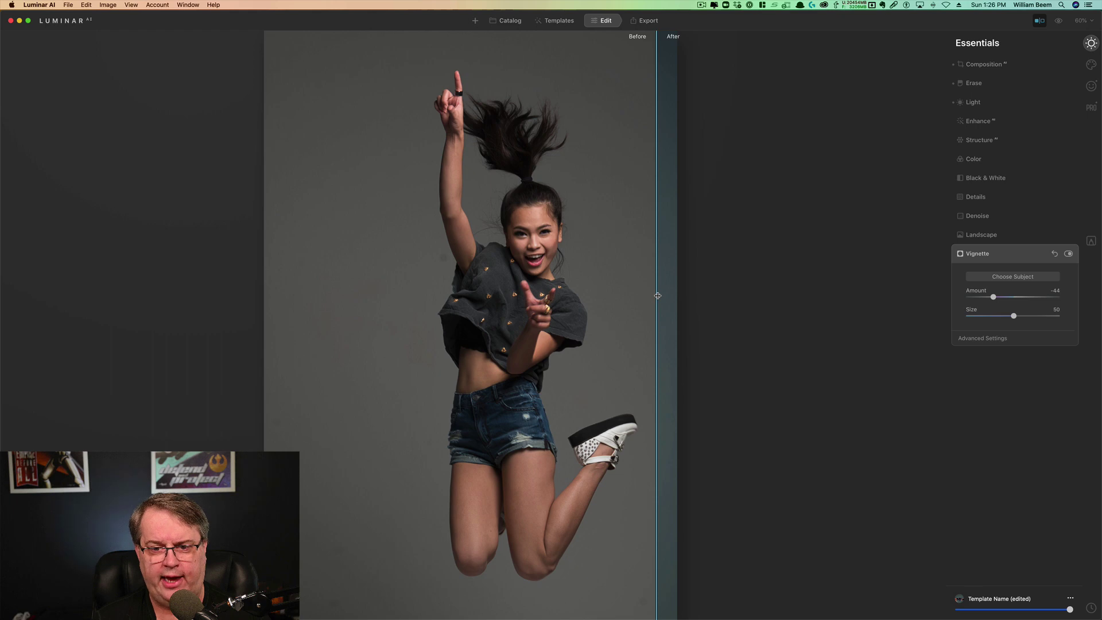
{"action": "left_click_drag", "start_coordinate": [658, 296], "coordinate": [280, 296]}
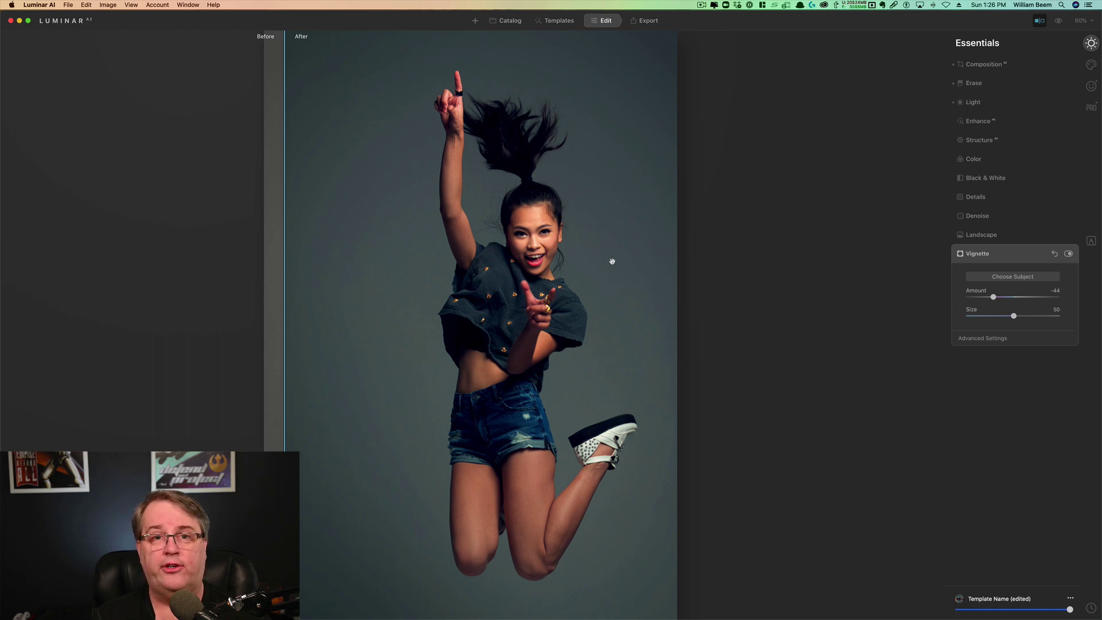
{"action": "left_click", "coordinate": [1042, 22]}
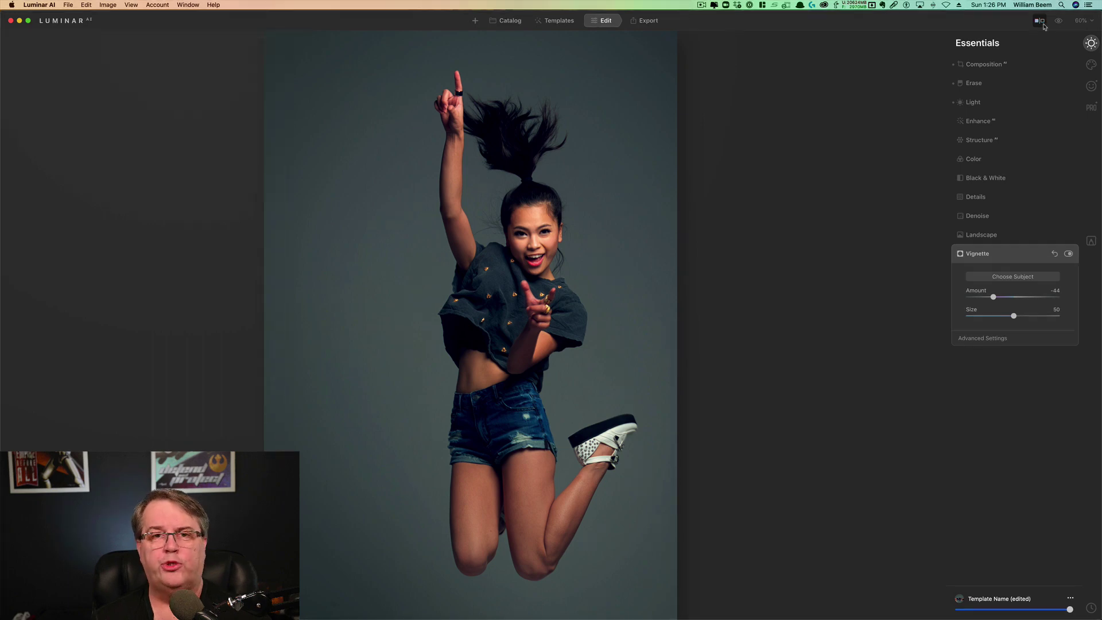